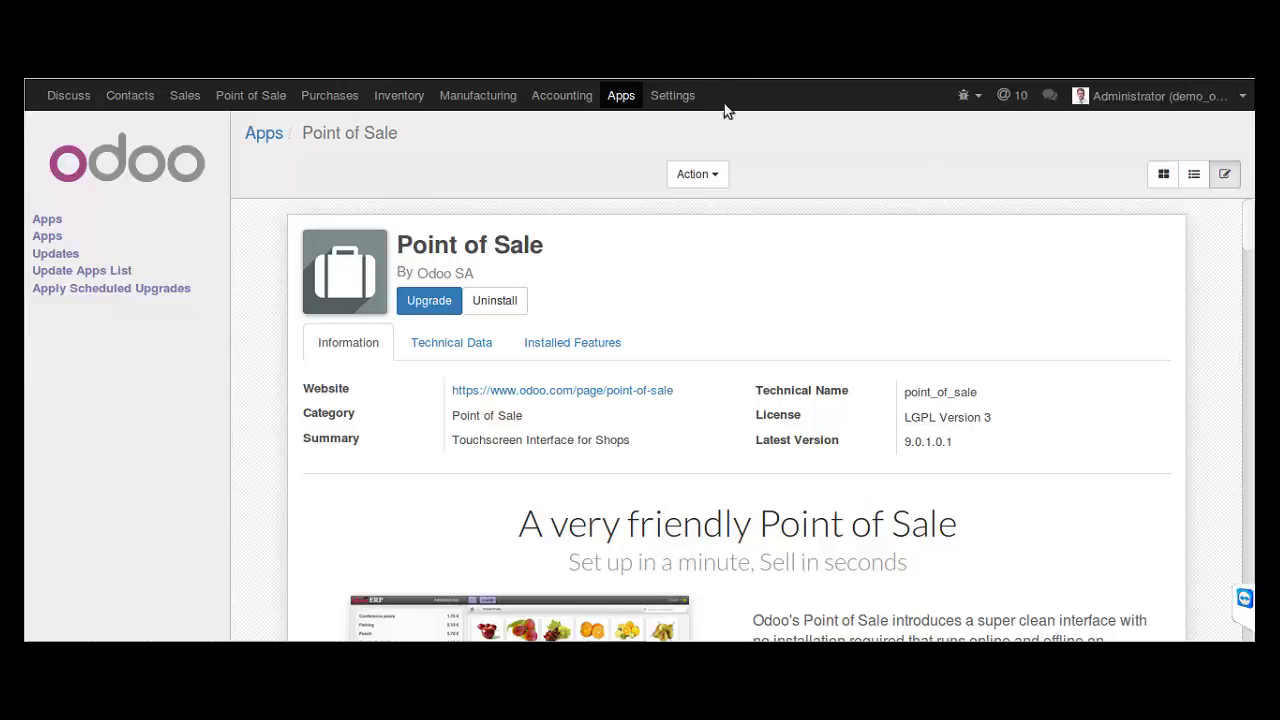
# Review the general Point of Sale settings and open the configuration of the Main point of sale.
pyautogui.click(251, 95)
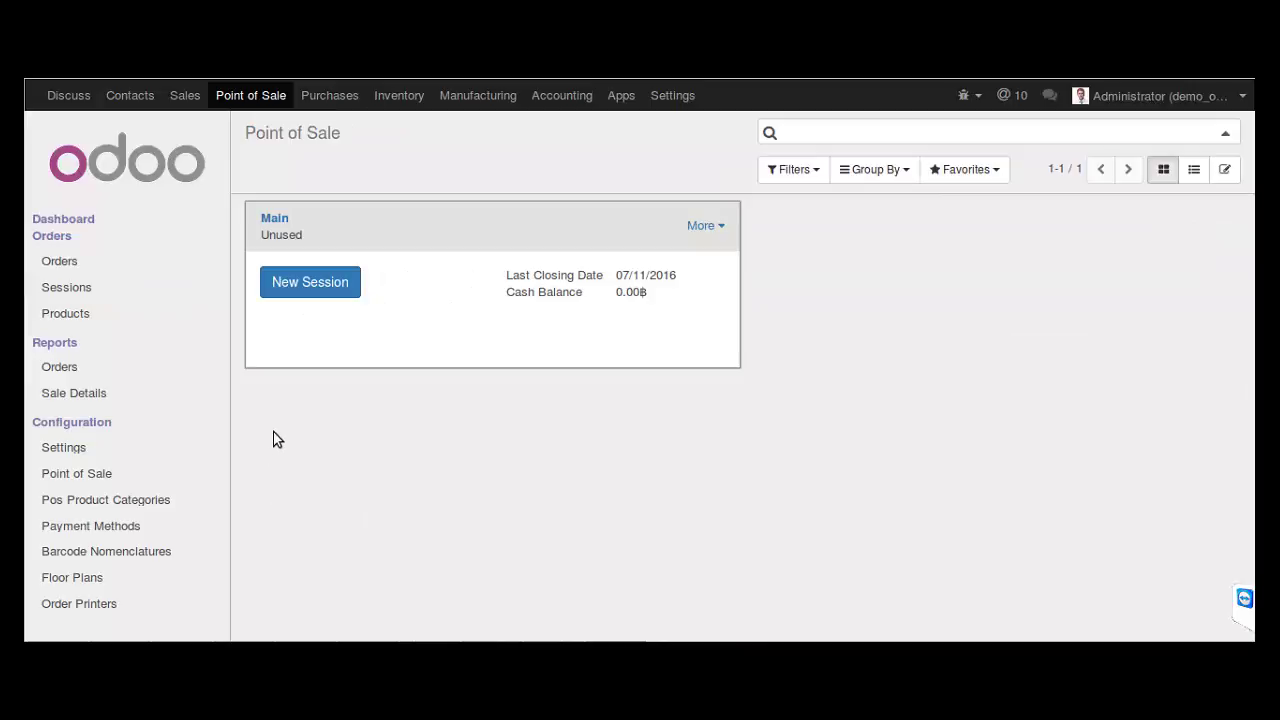
pyautogui.click(95, 449)
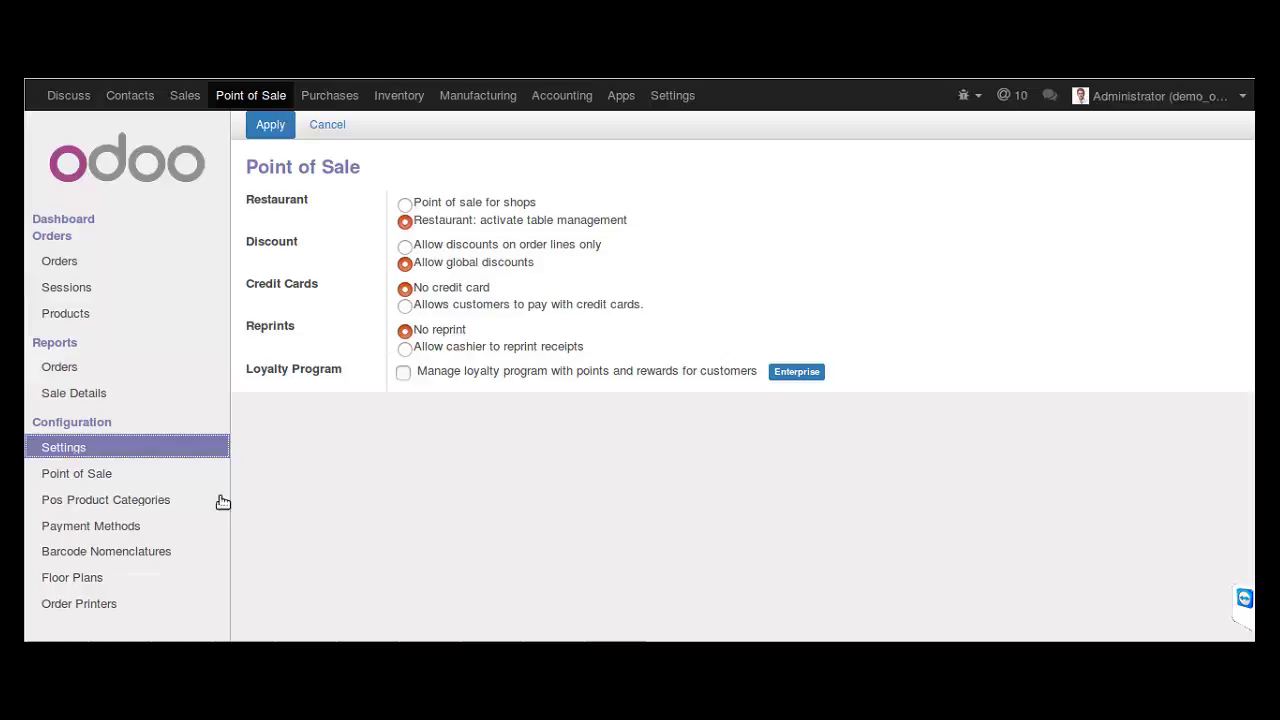
pyautogui.click(104, 480)
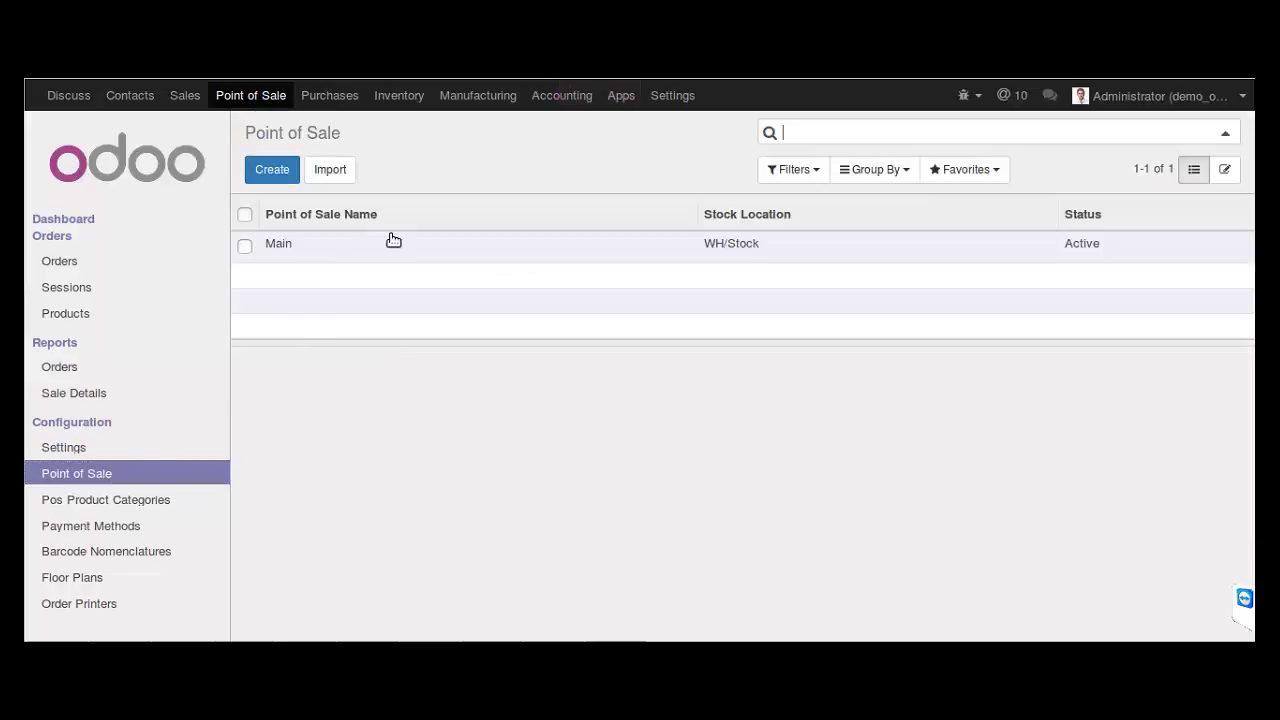
pyautogui.click(397, 250)
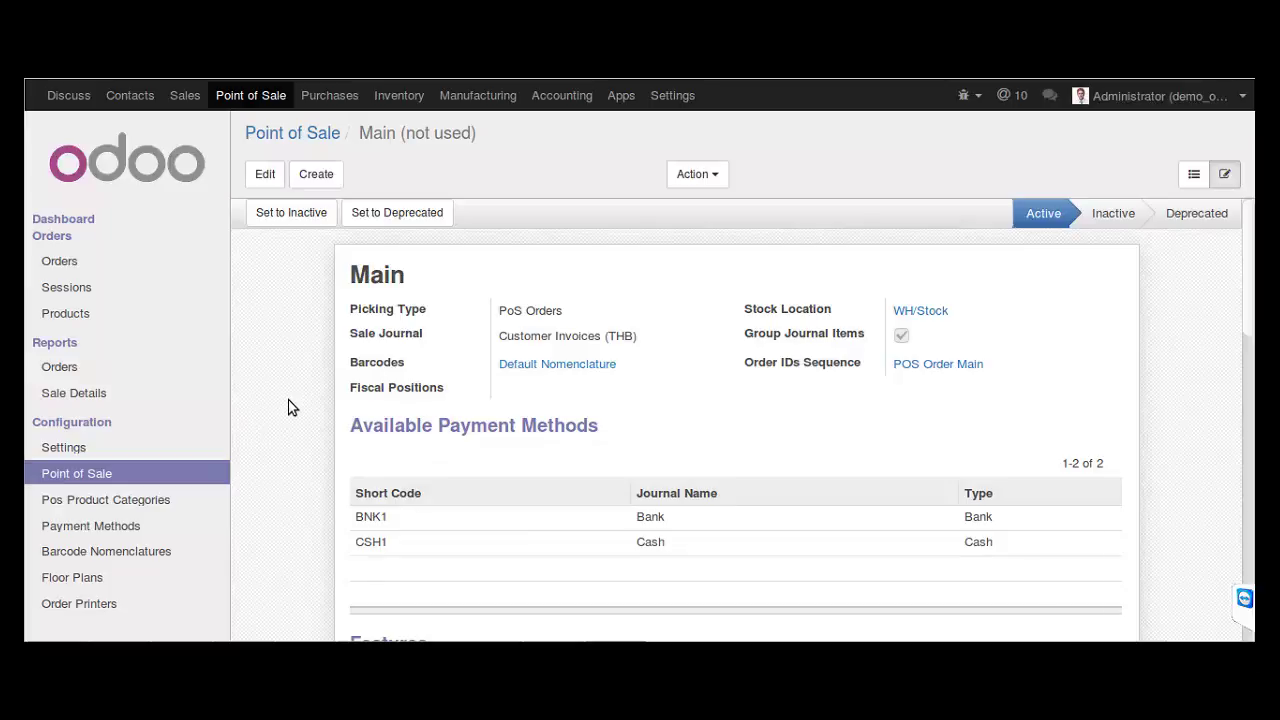
# Examine the Main point of sale's features, hardware proxy, receipt, discount, and bar and restaurant settings.
pyautogui.scroll(-1, 290, 415)
pyautogui.scroll(-5, 291, 418)
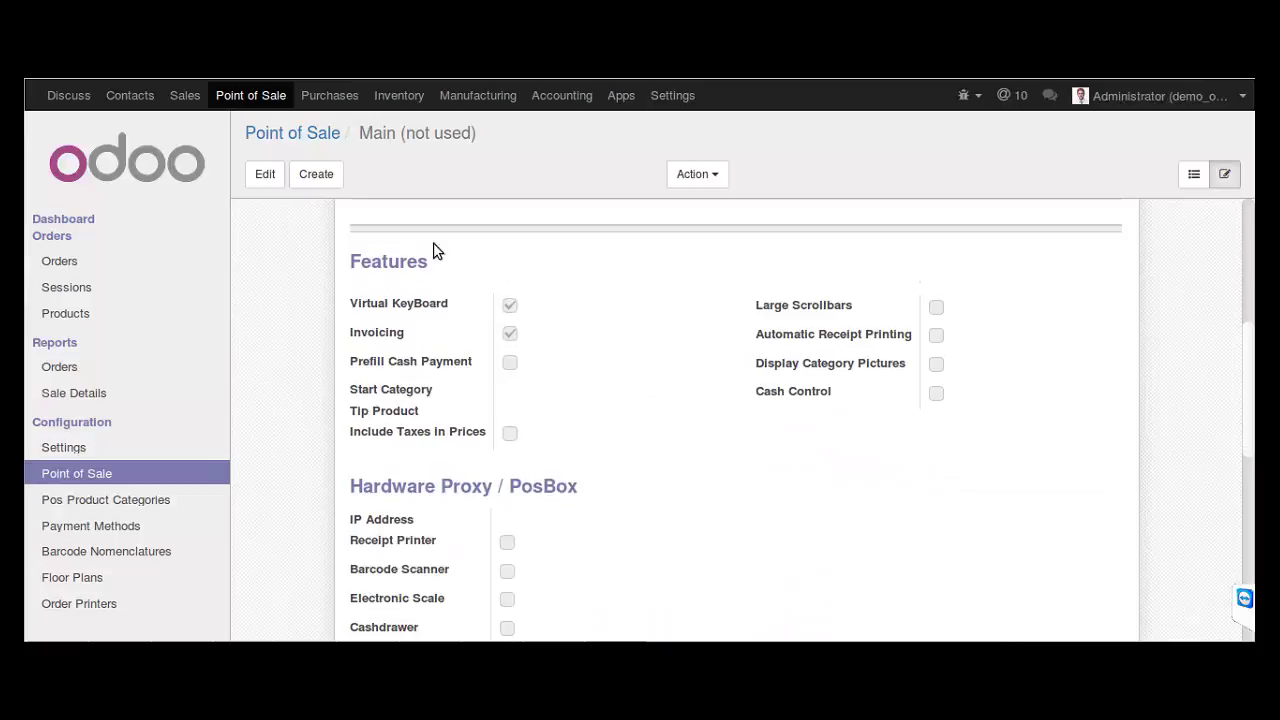
pyautogui.scroll(-2, 335, 440)
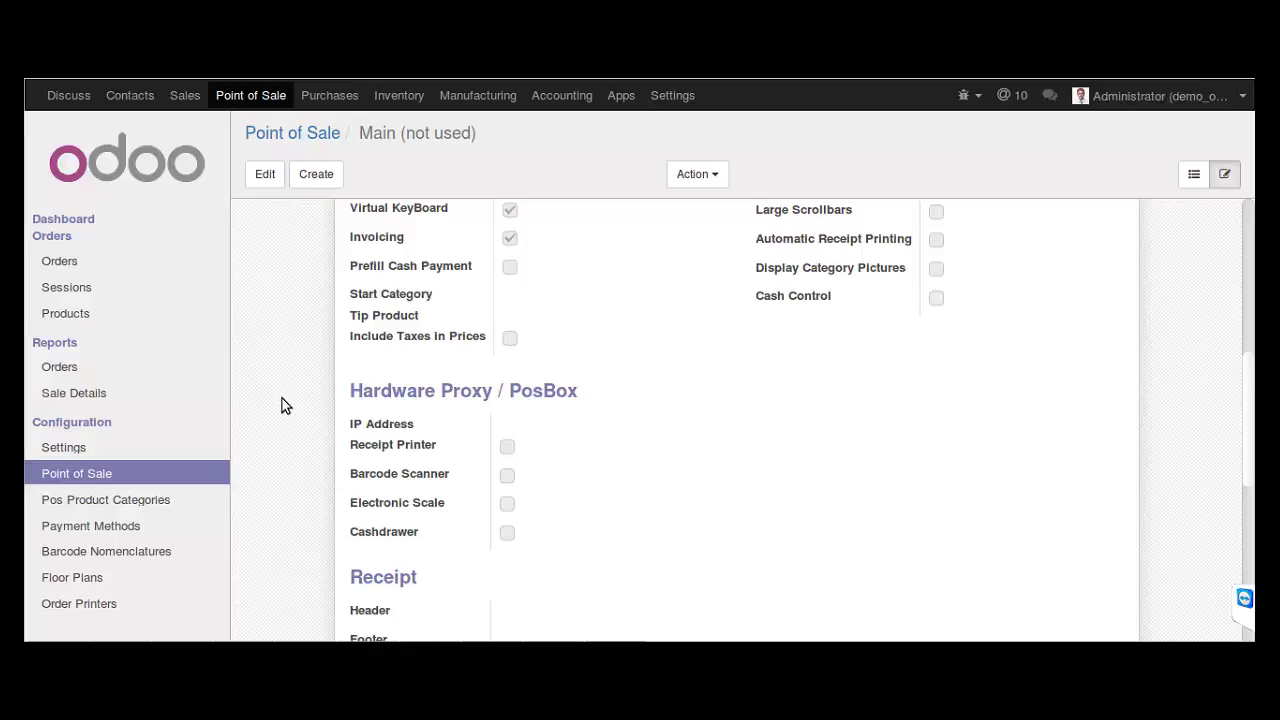
pyautogui.scroll(-5, 282, 398)
pyautogui.scroll(-1, 282, 405)
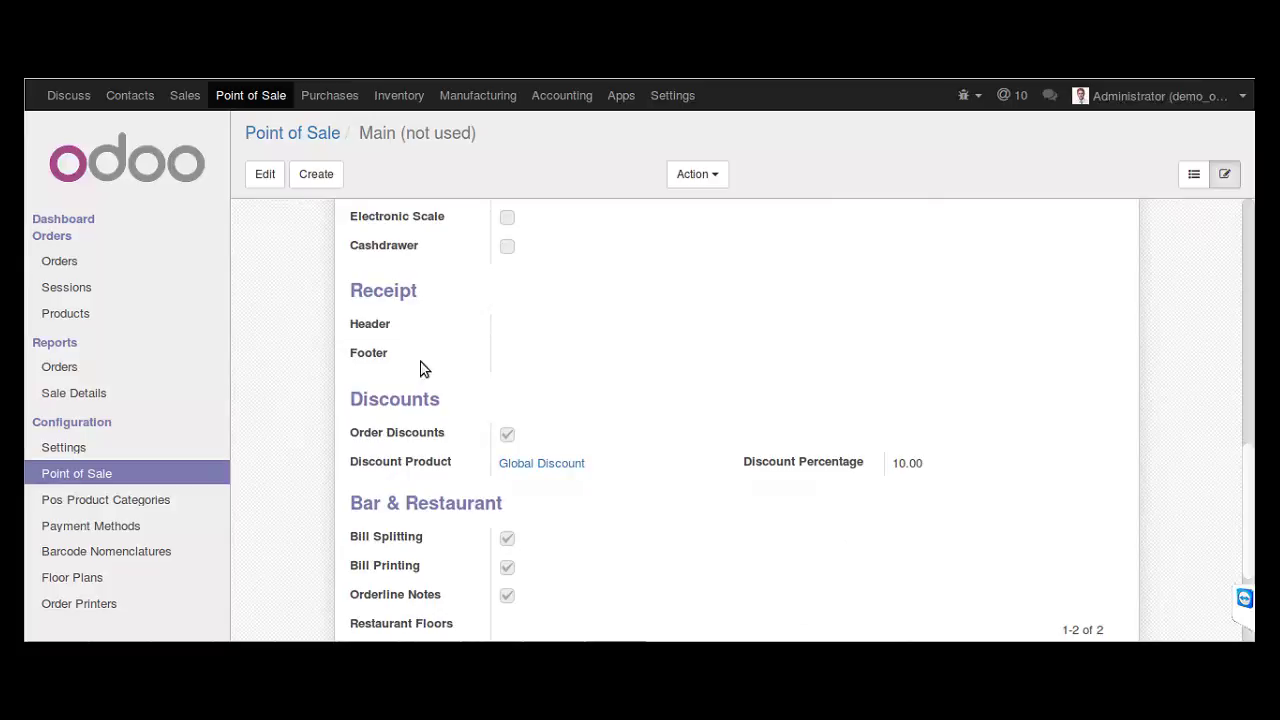
pyautogui.scroll(-2, 292, 451)
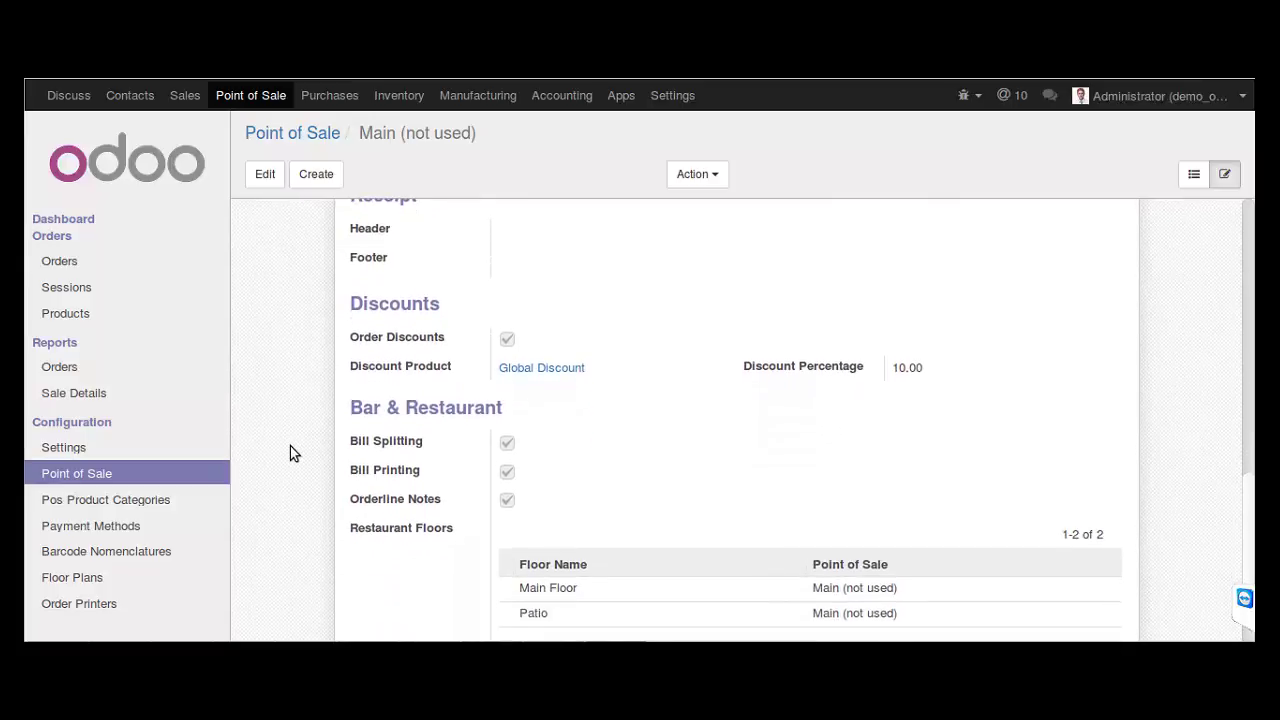
pyautogui.scroll(-1, 292, 450)
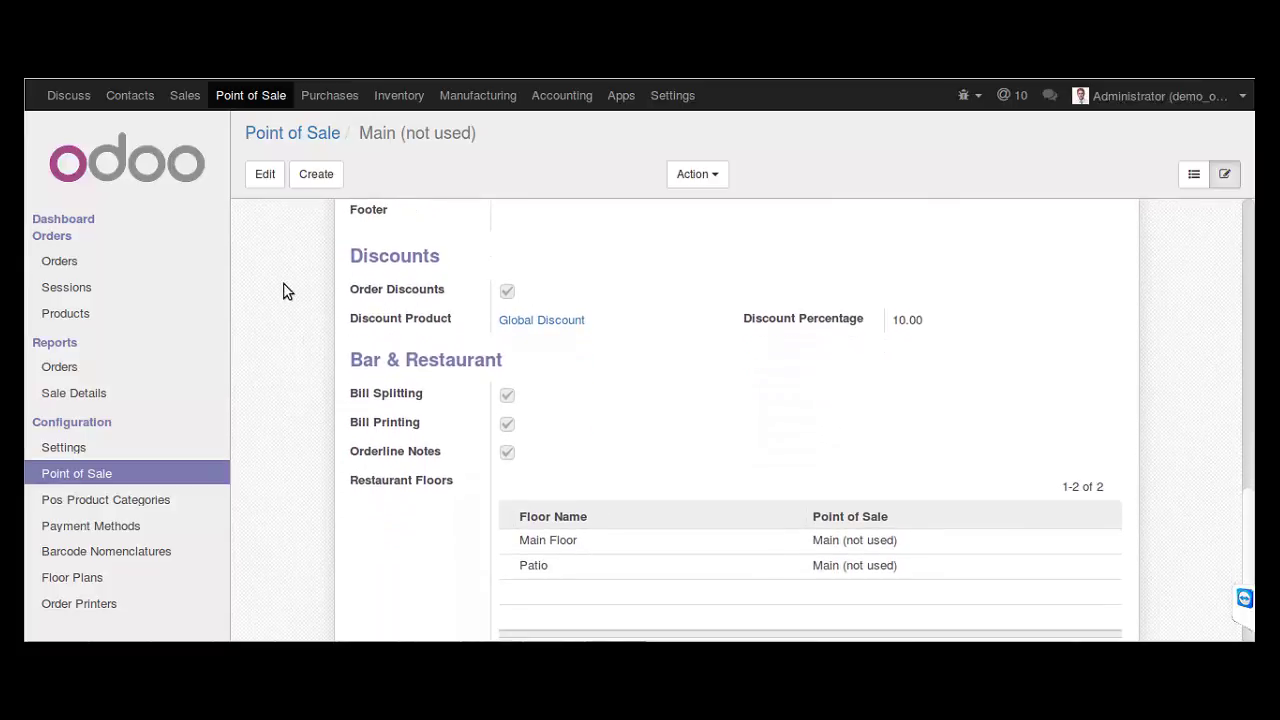
# Open the Main point of sale for editing and review its receipt, discount, restaurant floor and order printer options.
pyautogui.click(263, 178)
pyautogui.scroll(-15, 374, 374)
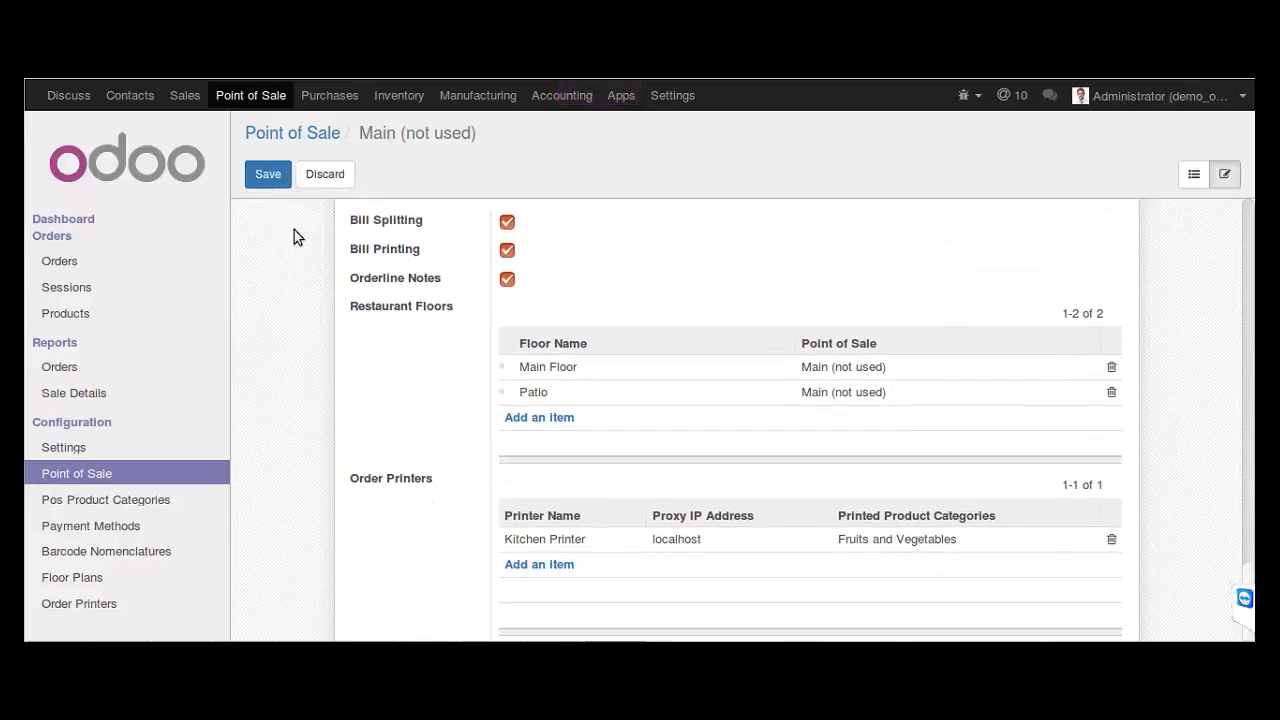
pyautogui.scroll(4, 303, 432)
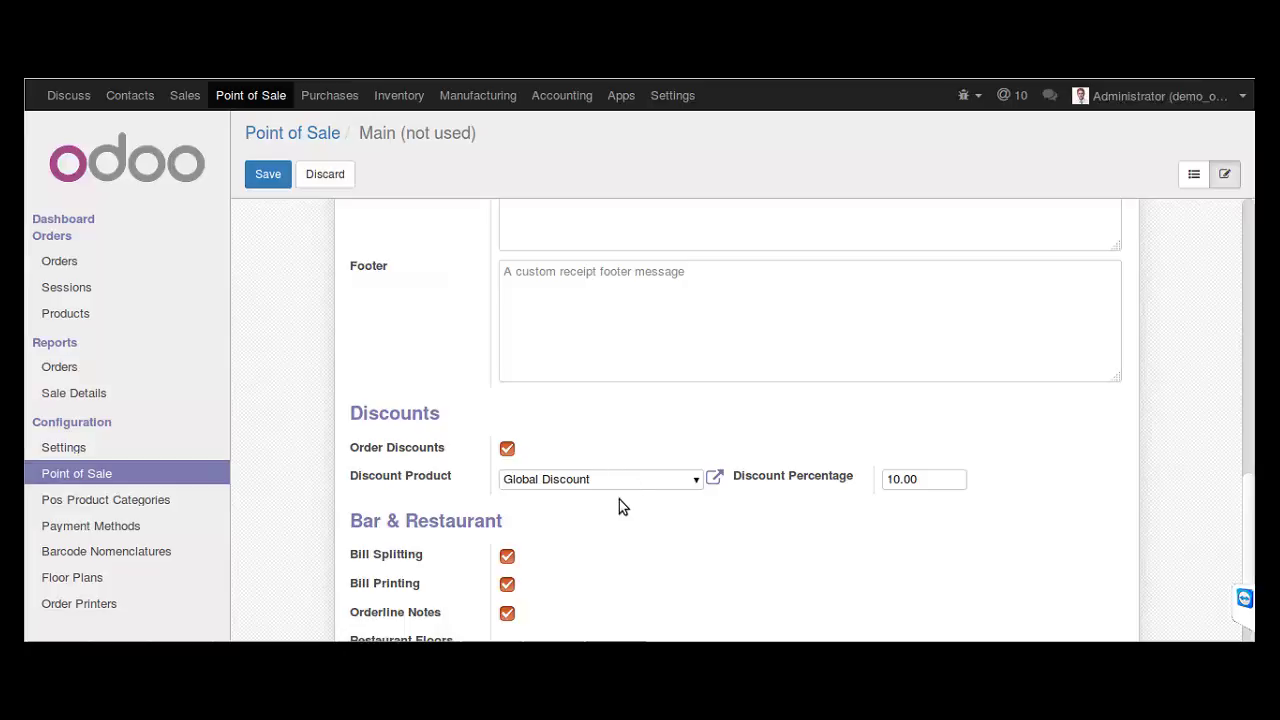
pyautogui.scroll(-5, 683, 489)
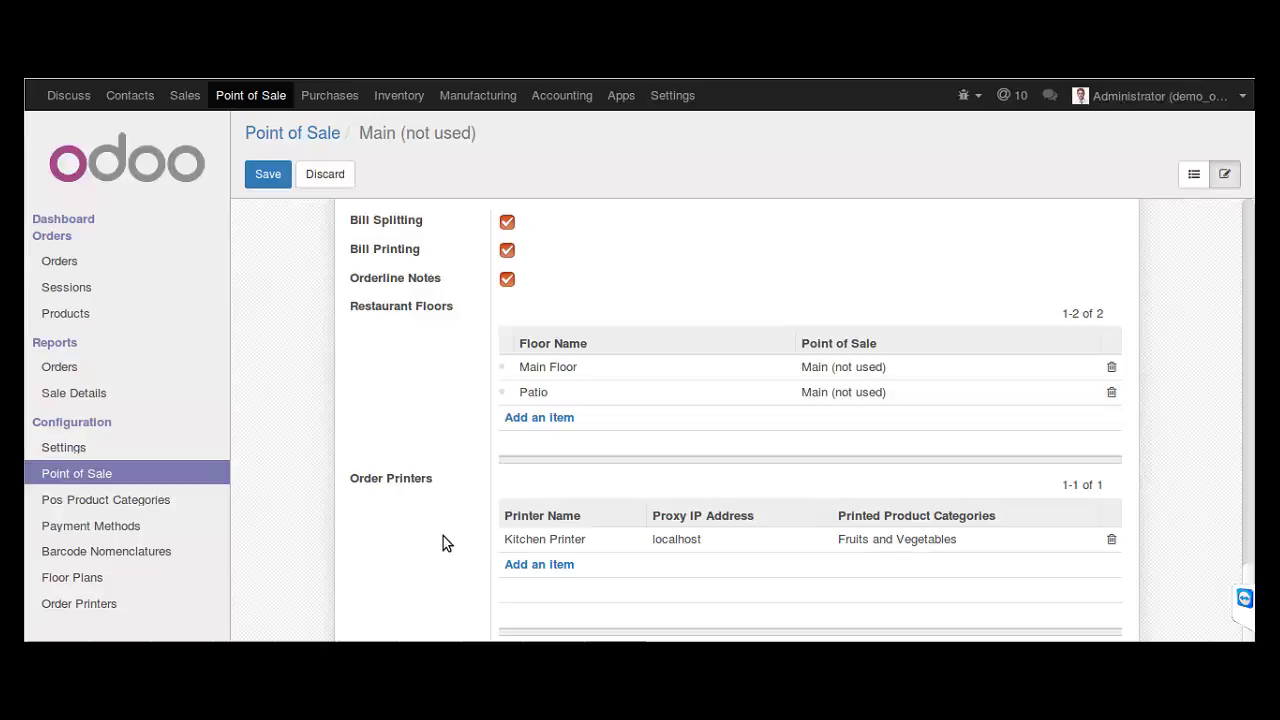
# View the POS product categories and the list of payment methods.
pyautogui.click(139, 512)
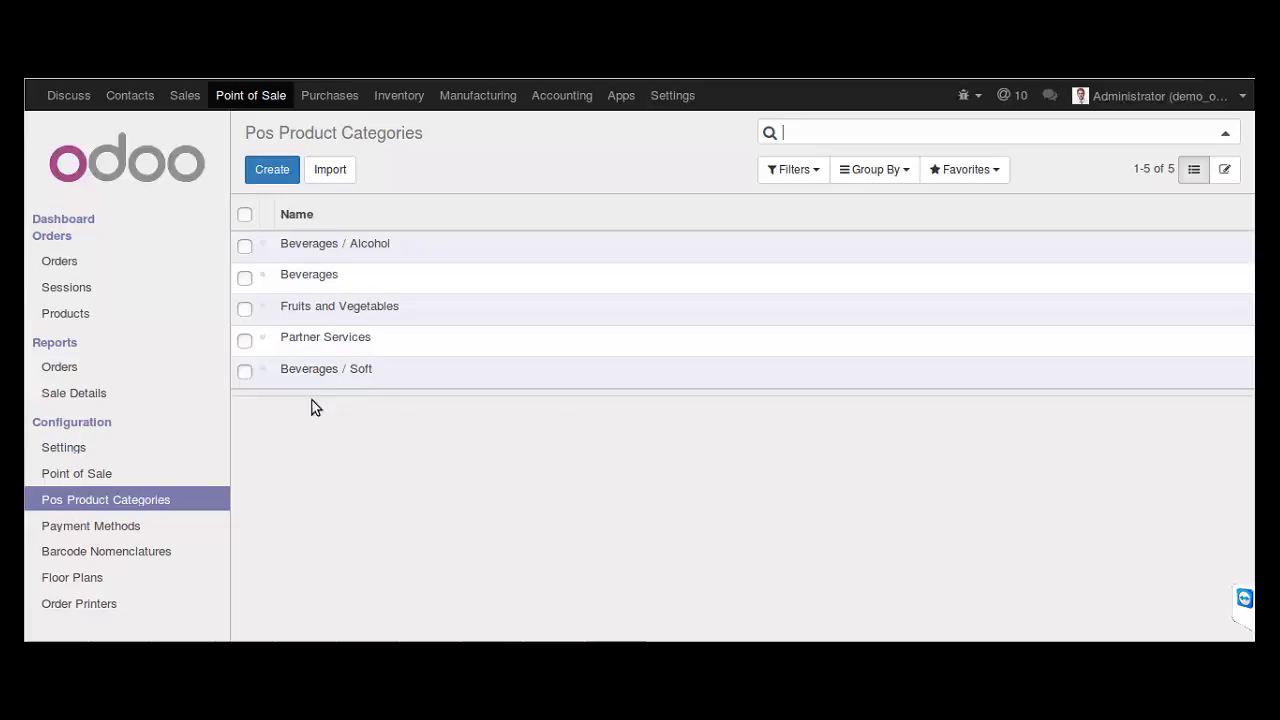
pyautogui.click(133, 530)
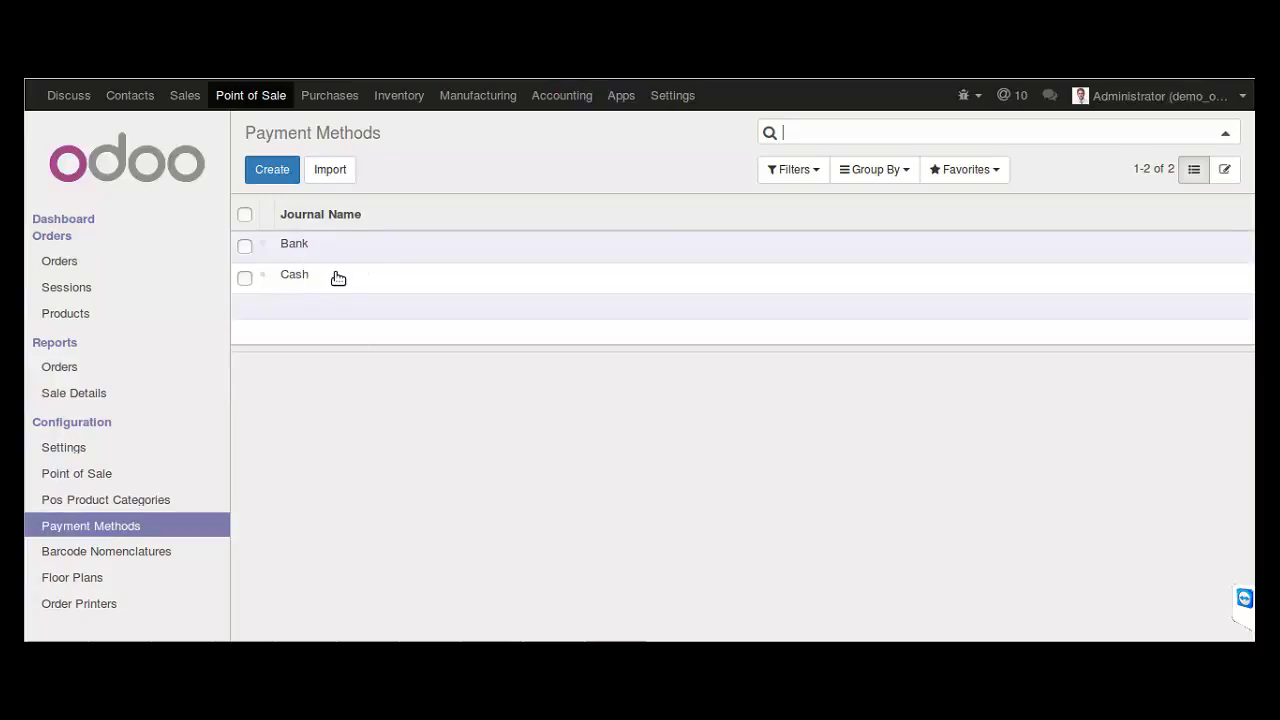
# Switch to Accounting and open the list of journals in its accounting configuration.
pyautogui.click(561, 95)
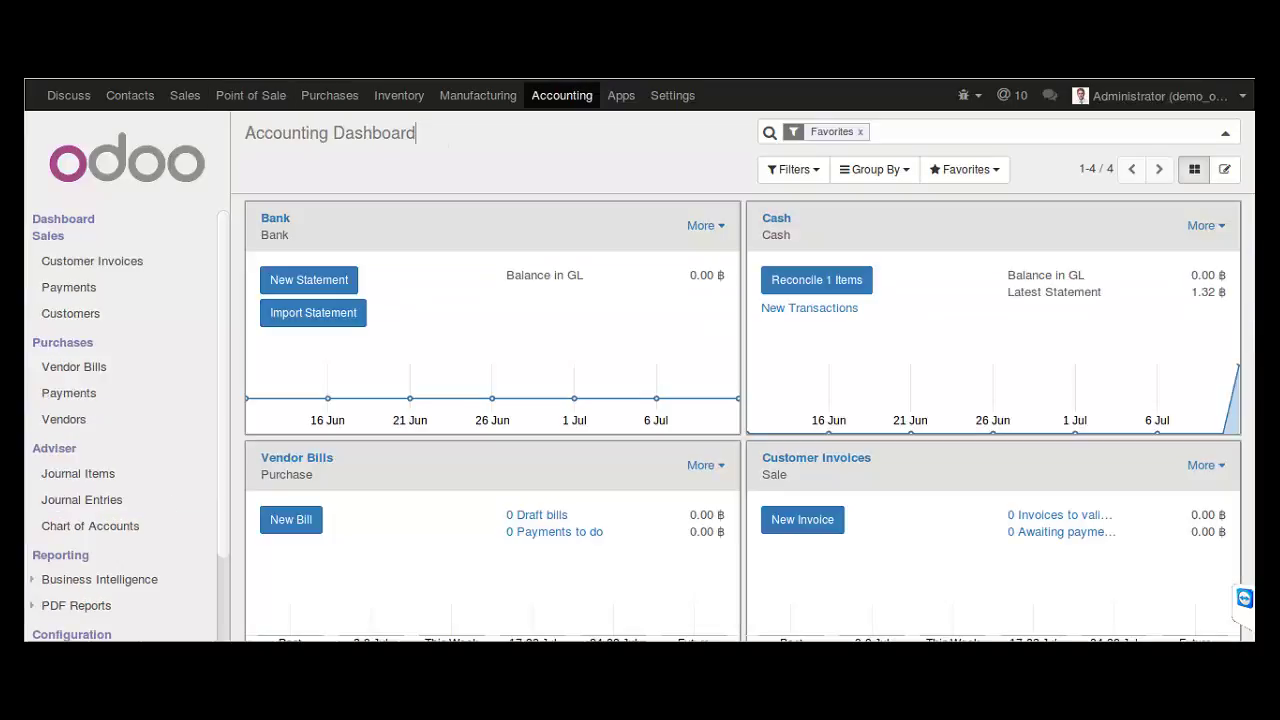
pyautogui.scroll(-3, 57, 503)
pyautogui.click(78, 563)
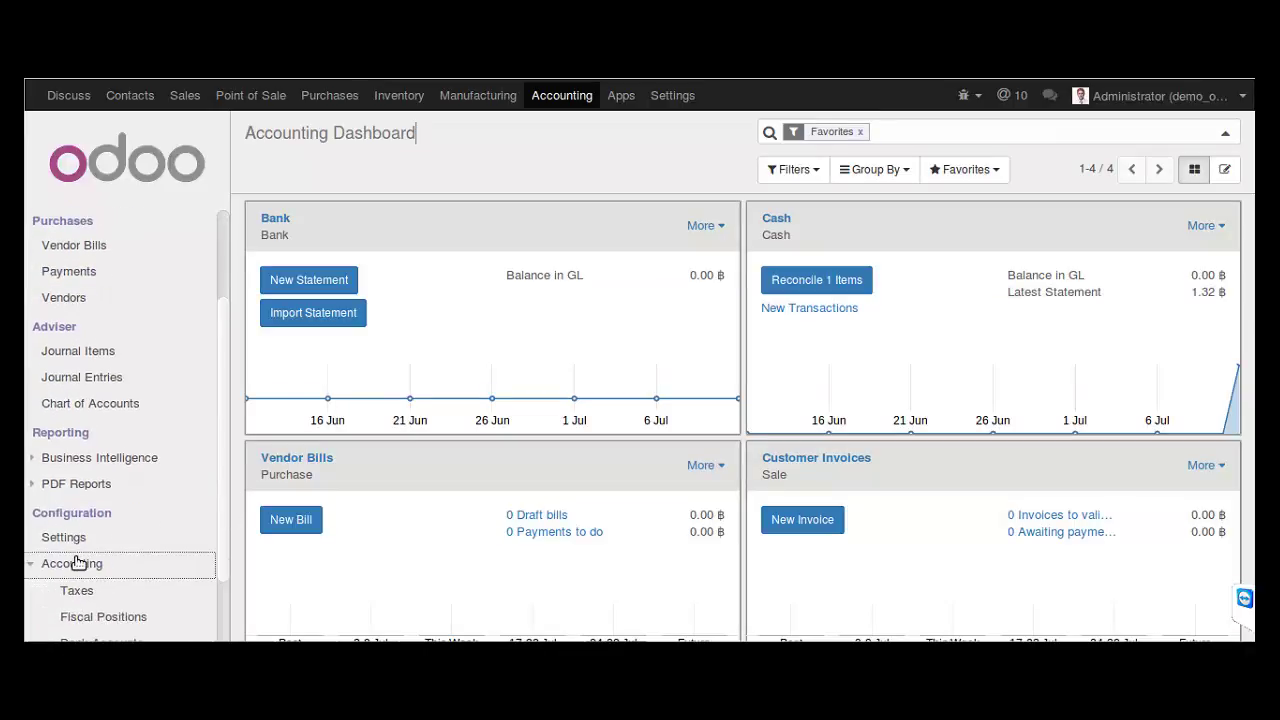
pyautogui.scroll(-2, 86, 590)
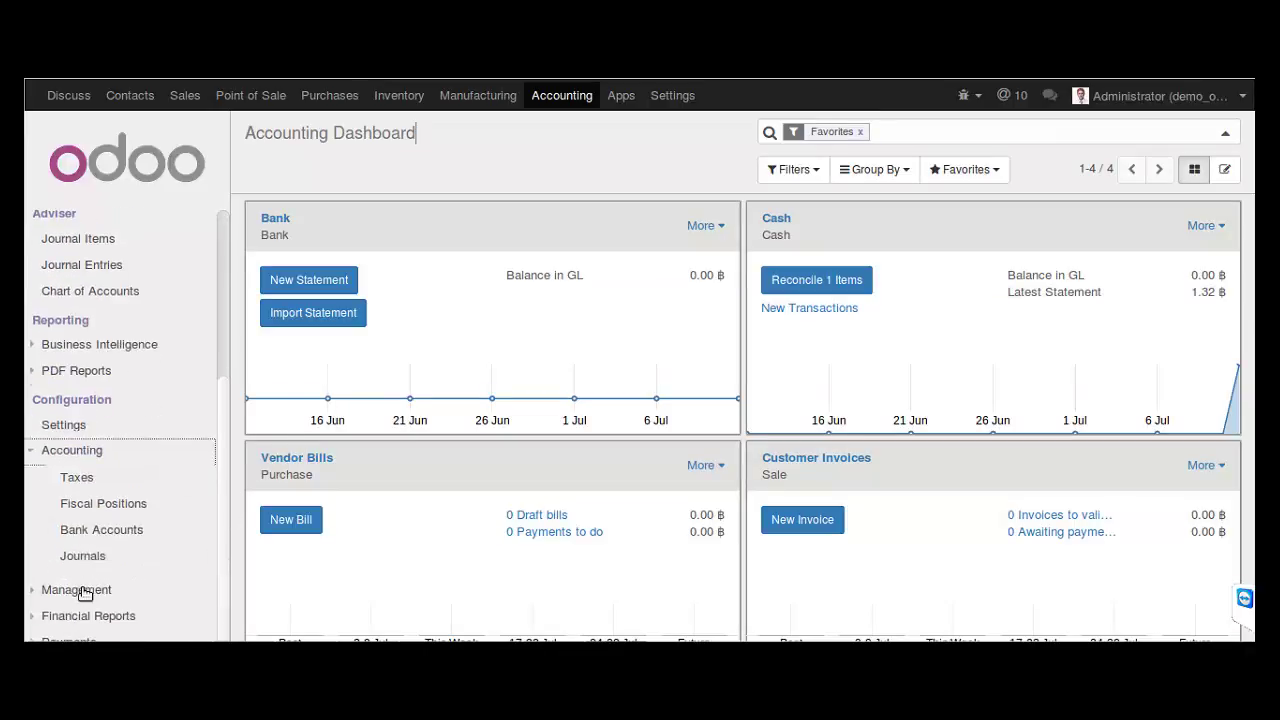
pyautogui.click(102, 538)
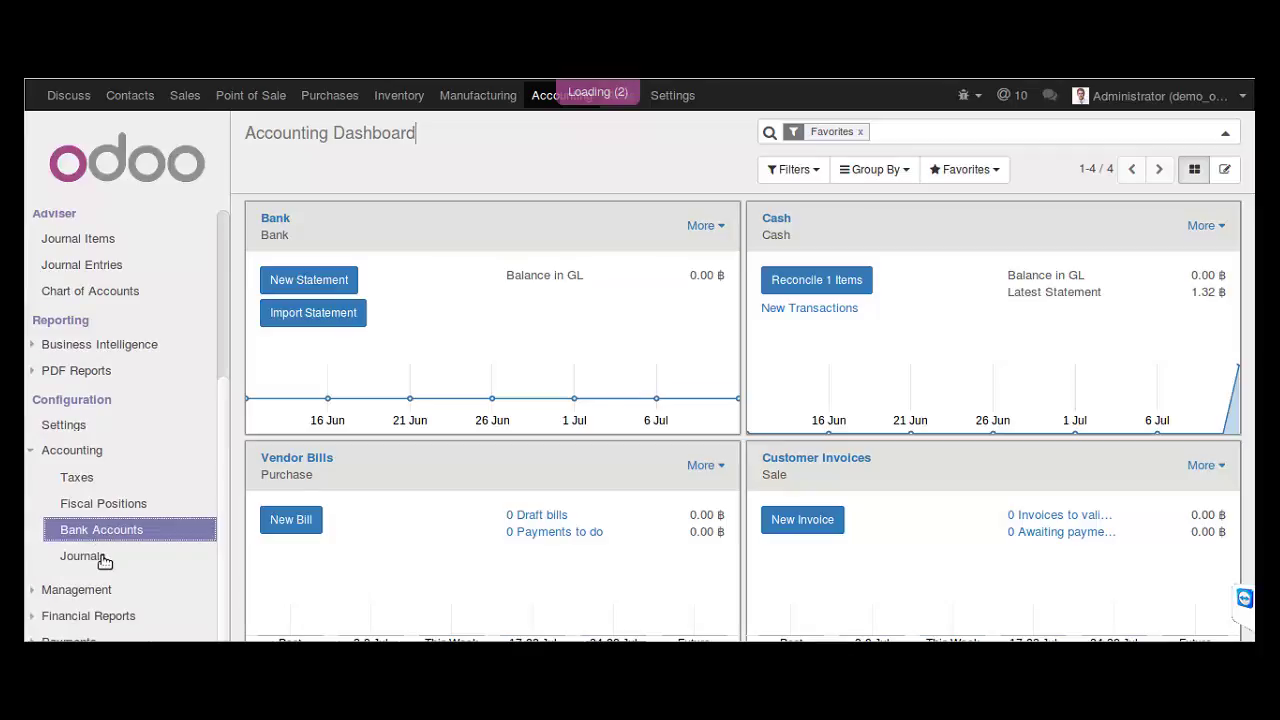
pyautogui.click(103, 561)
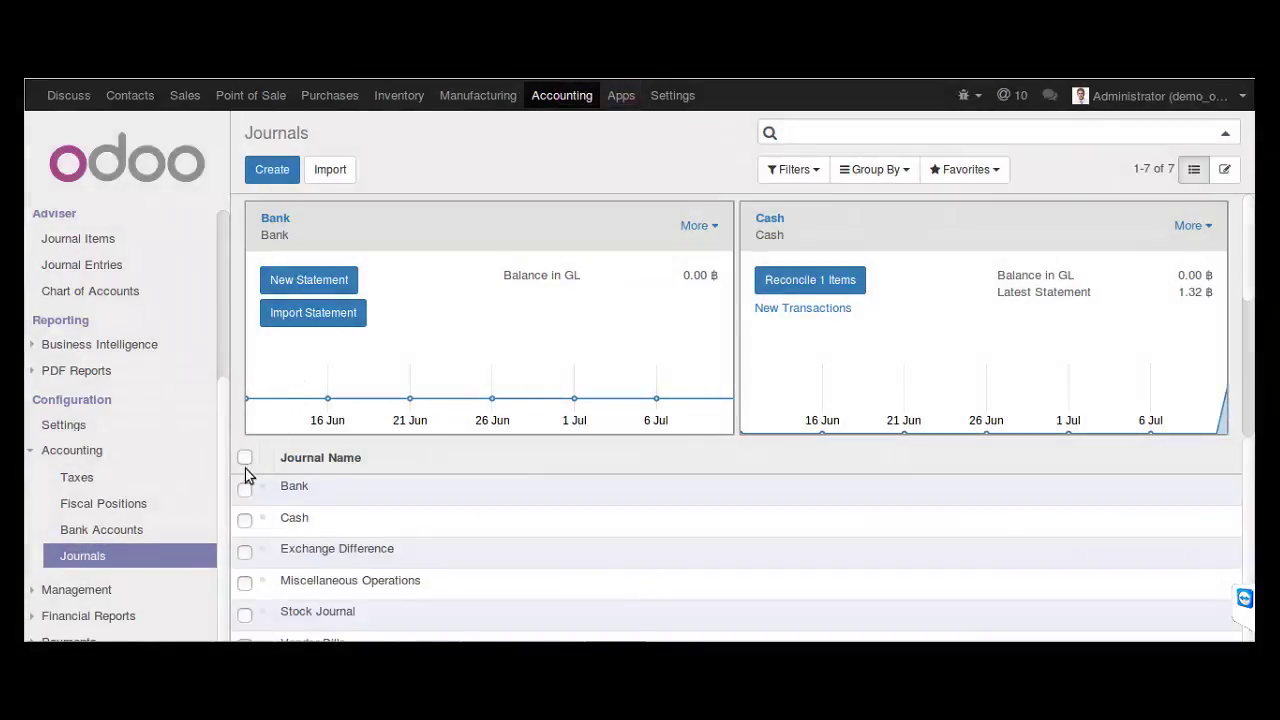
# Try to open the Cash journal from the journals list.
pyautogui.scroll(-1, 242, 485)
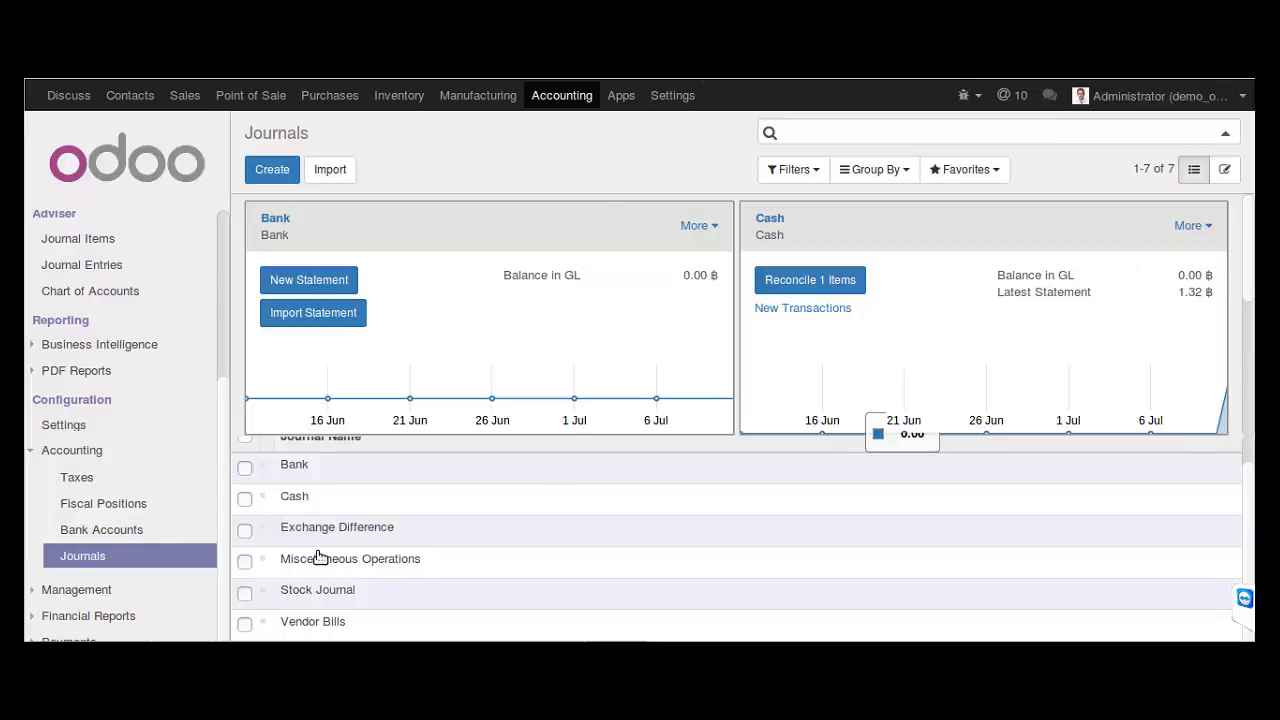
pyautogui.scroll(1, 340, 520)
pyautogui.click(316, 521)
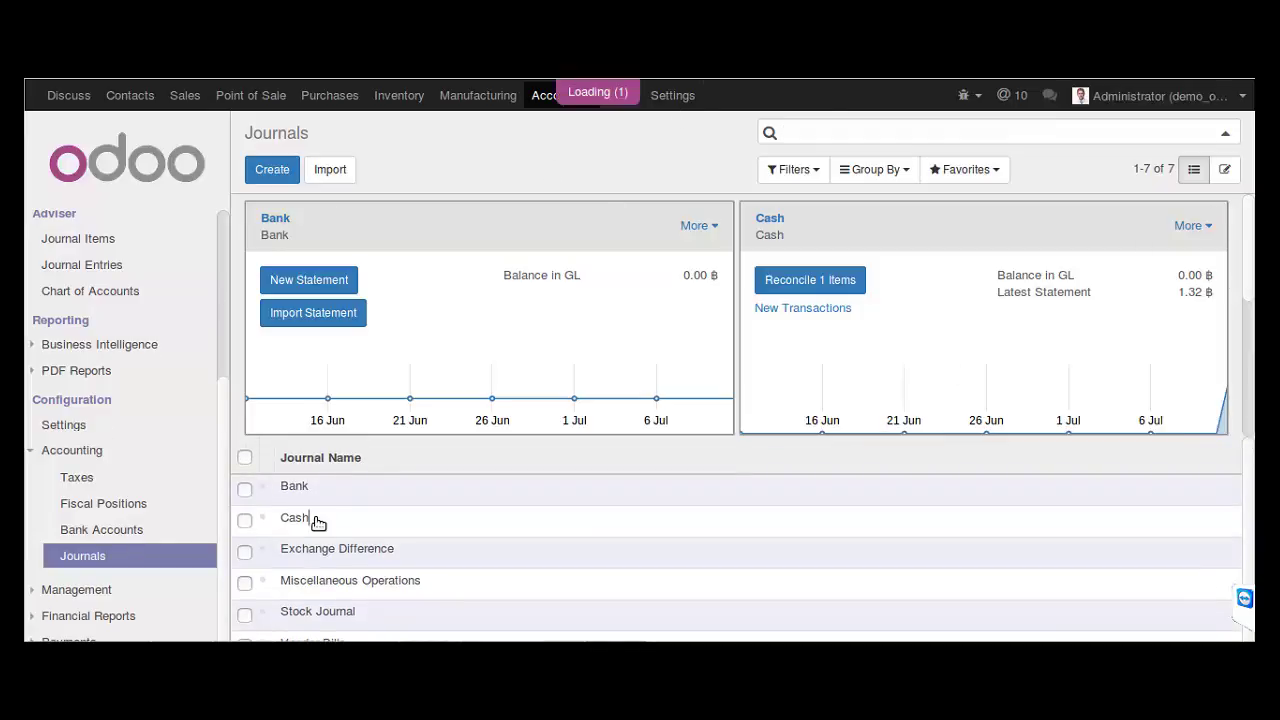
pyautogui.click(137, 565)
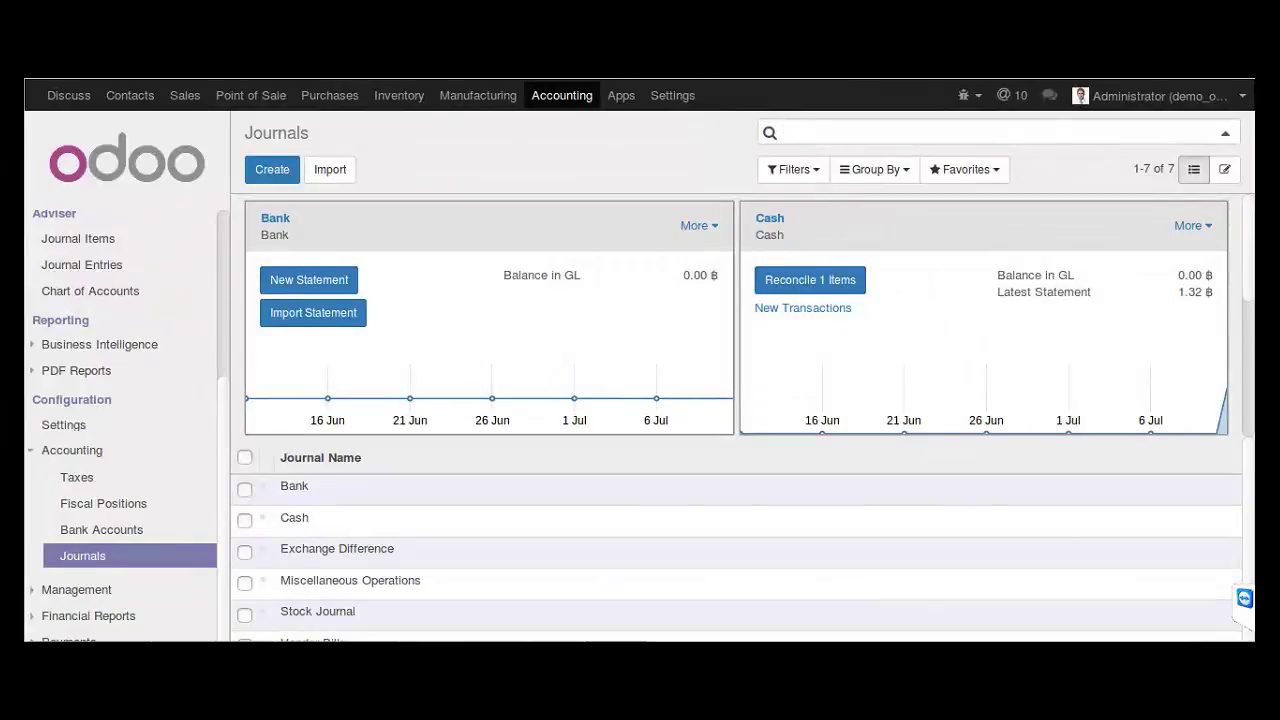
# Return to the Accounting dashboard and reopen the journals list from the configuration.
pyautogui.click(562, 95)
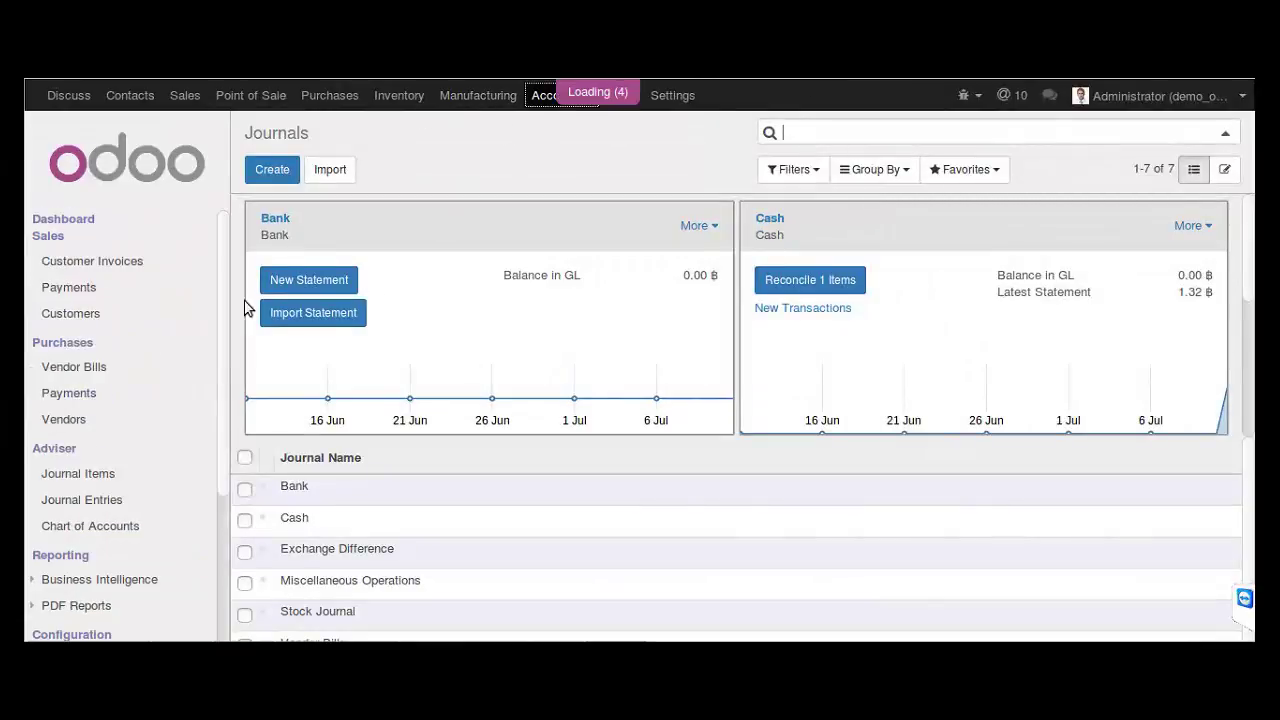
pyautogui.scroll(-3, 174, 420)
pyautogui.click(74, 523)
pyautogui.scroll(-1, 82, 540)
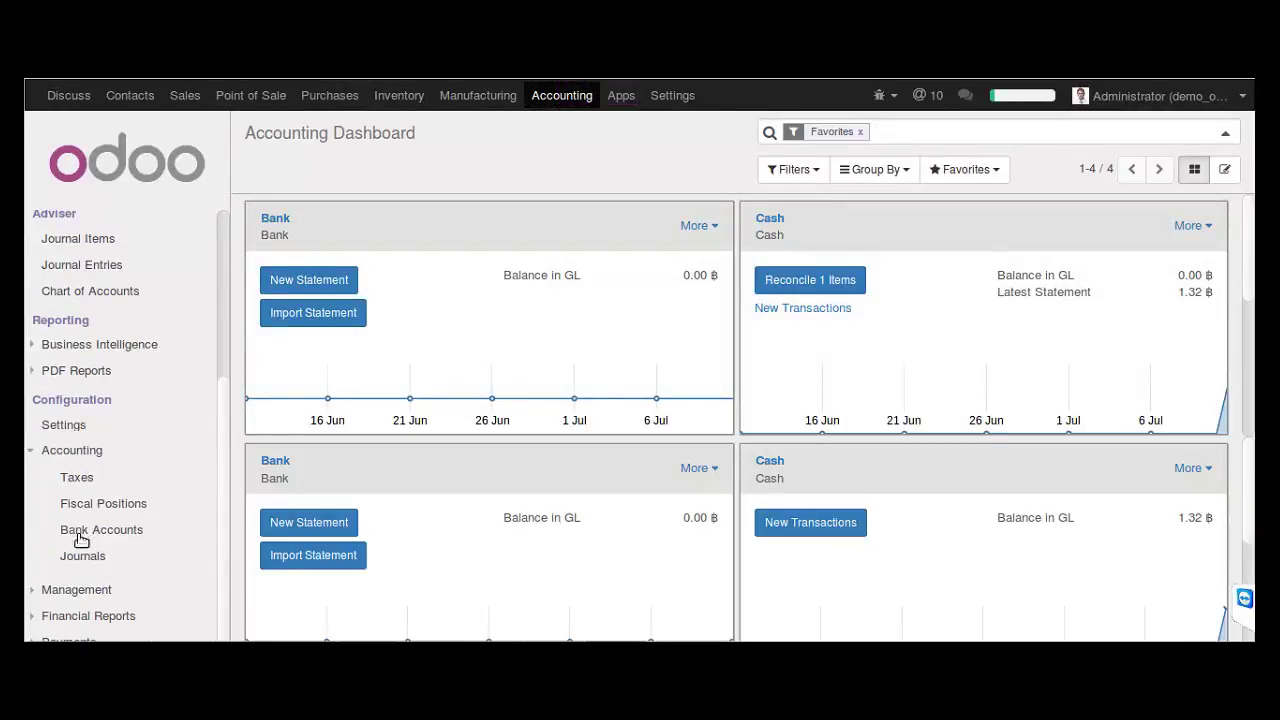
pyautogui.click(86, 555)
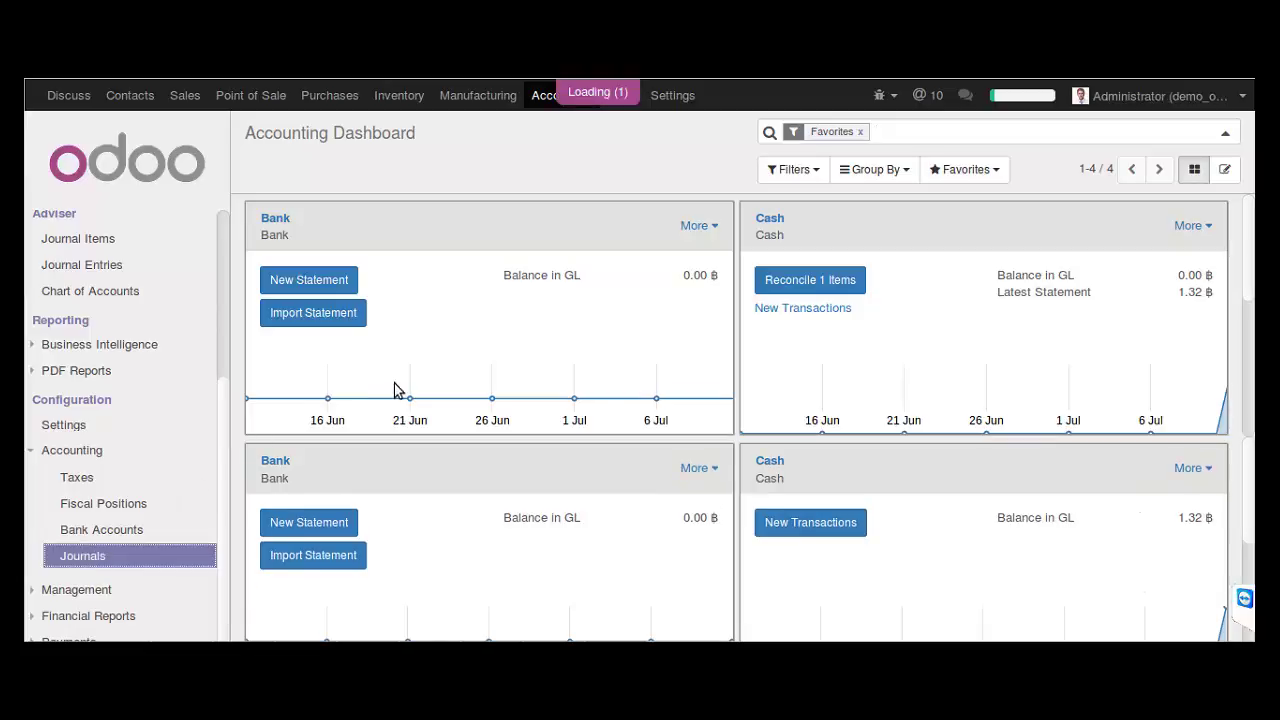
# Open the Bank journal and view its Point of Sale settings.
pyautogui.scroll(-1, 320, 500)
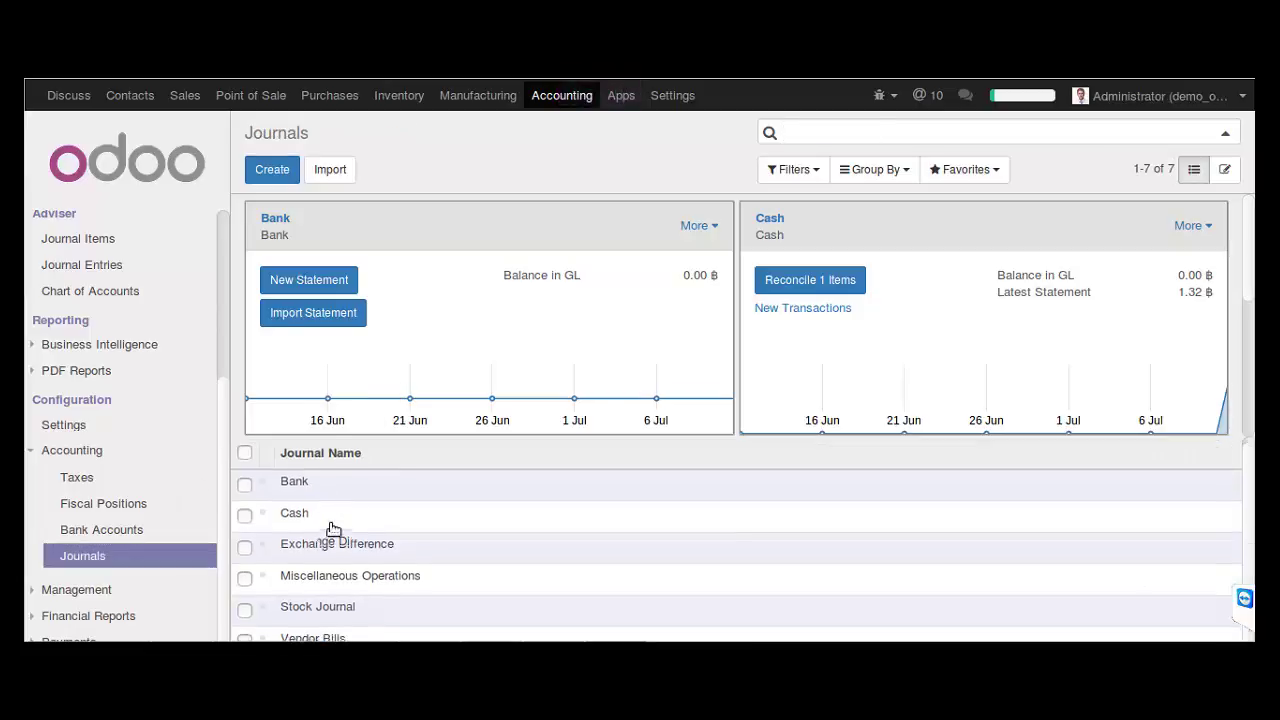
pyautogui.click(323, 468)
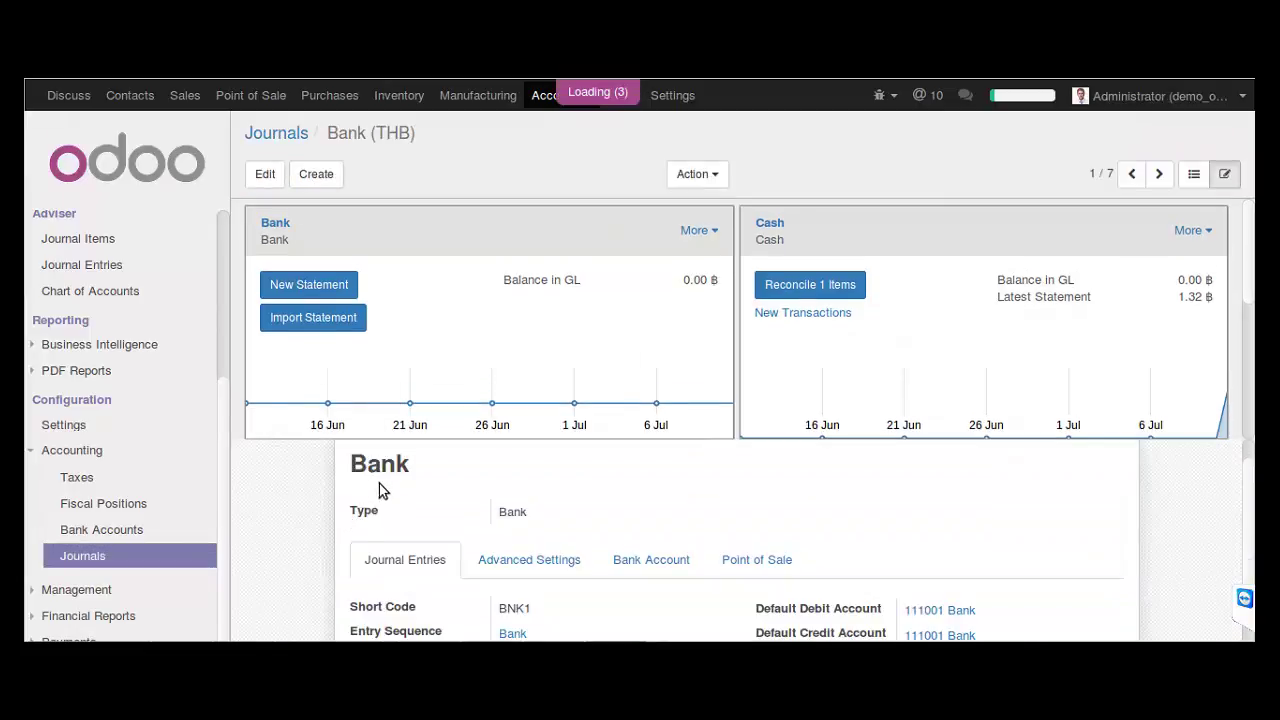
pyautogui.scroll(-2, 390, 565)
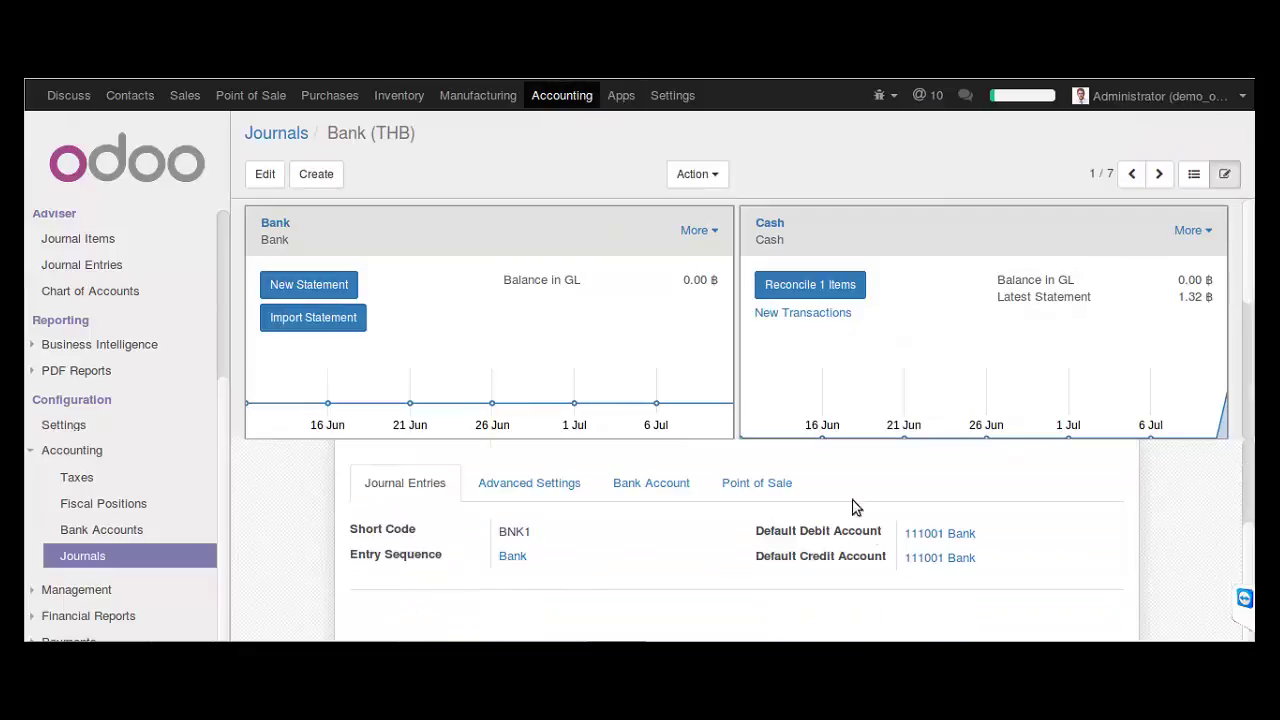
pyautogui.click(755, 484)
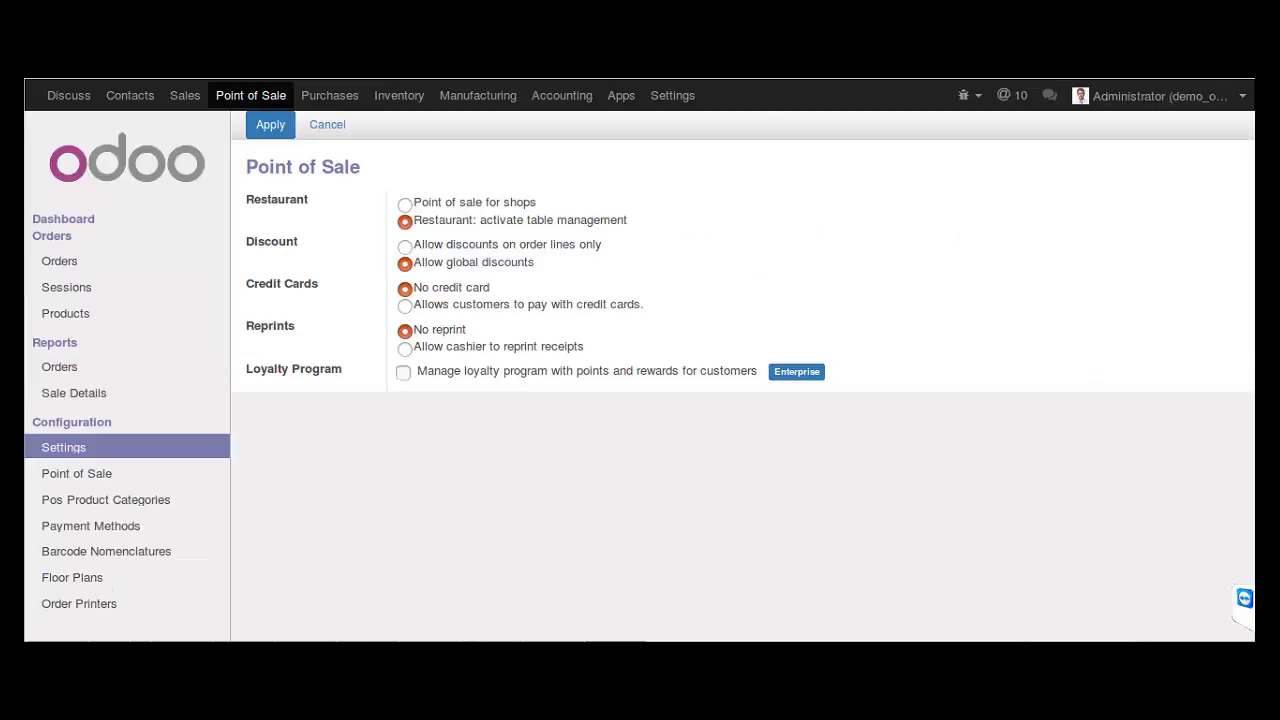
# Check the Point of Sale payment methods and start a new session for the Main point of sale from the dashboard.
pyautogui.click(90, 525)
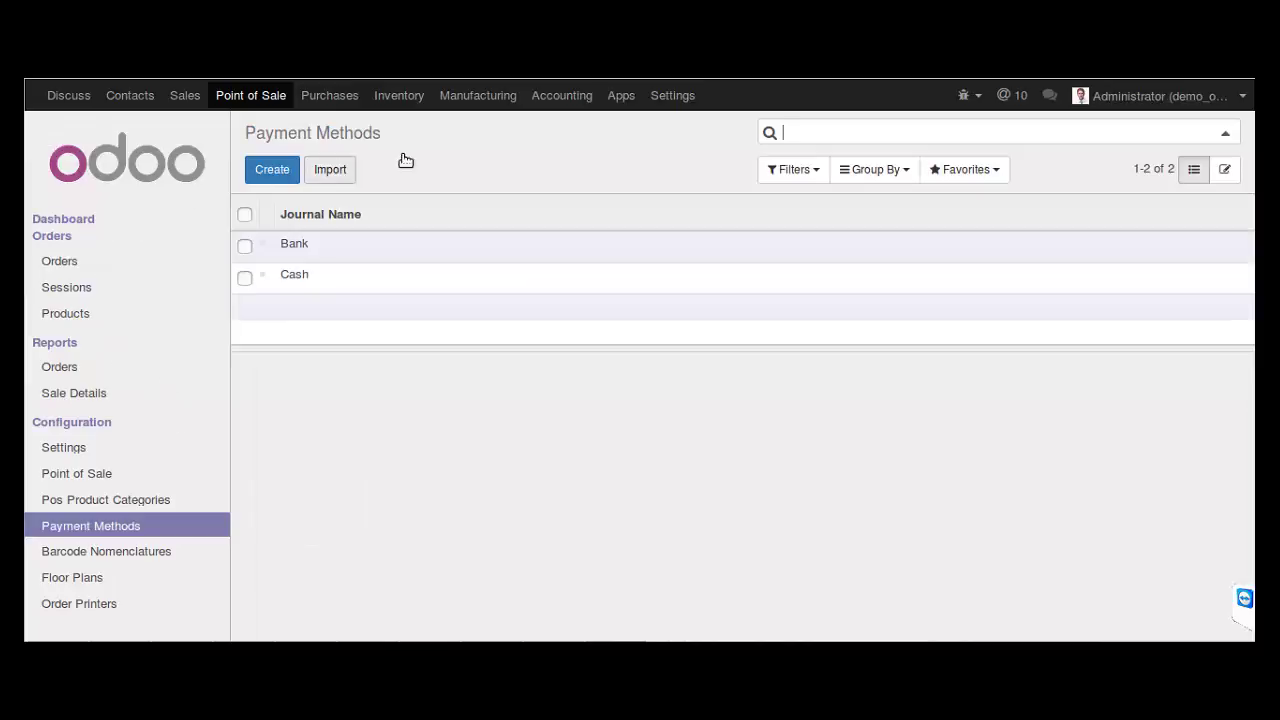
pyautogui.click(65, 220)
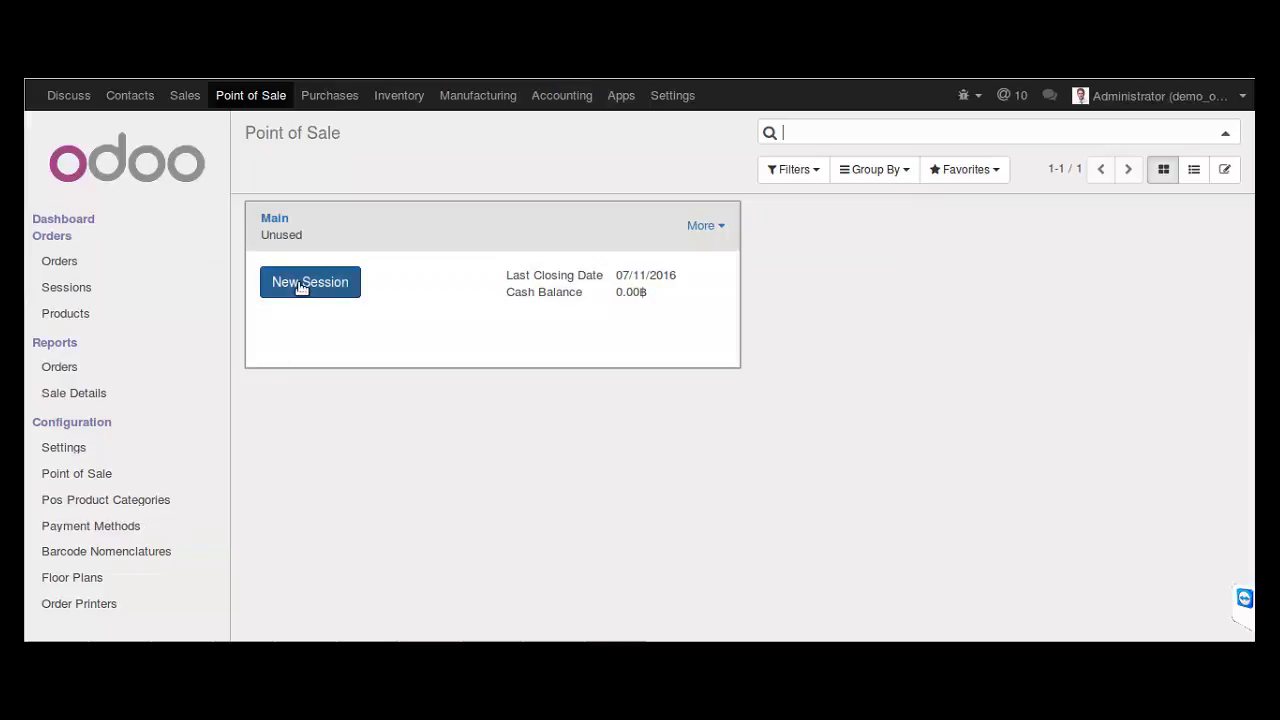
pyautogui.click(297, 284)
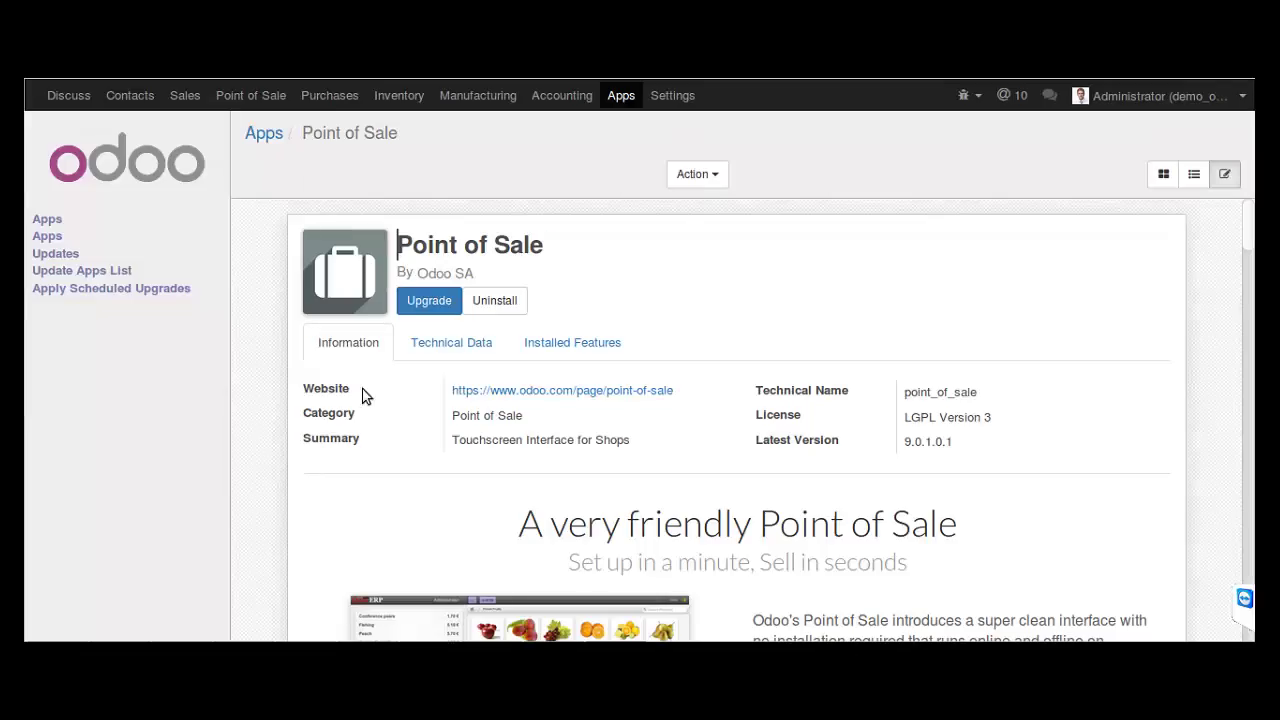
# Read the Point of Sale app's description through to the section on supported hardware.
pyautogui.scroll(-1, 279, 387)
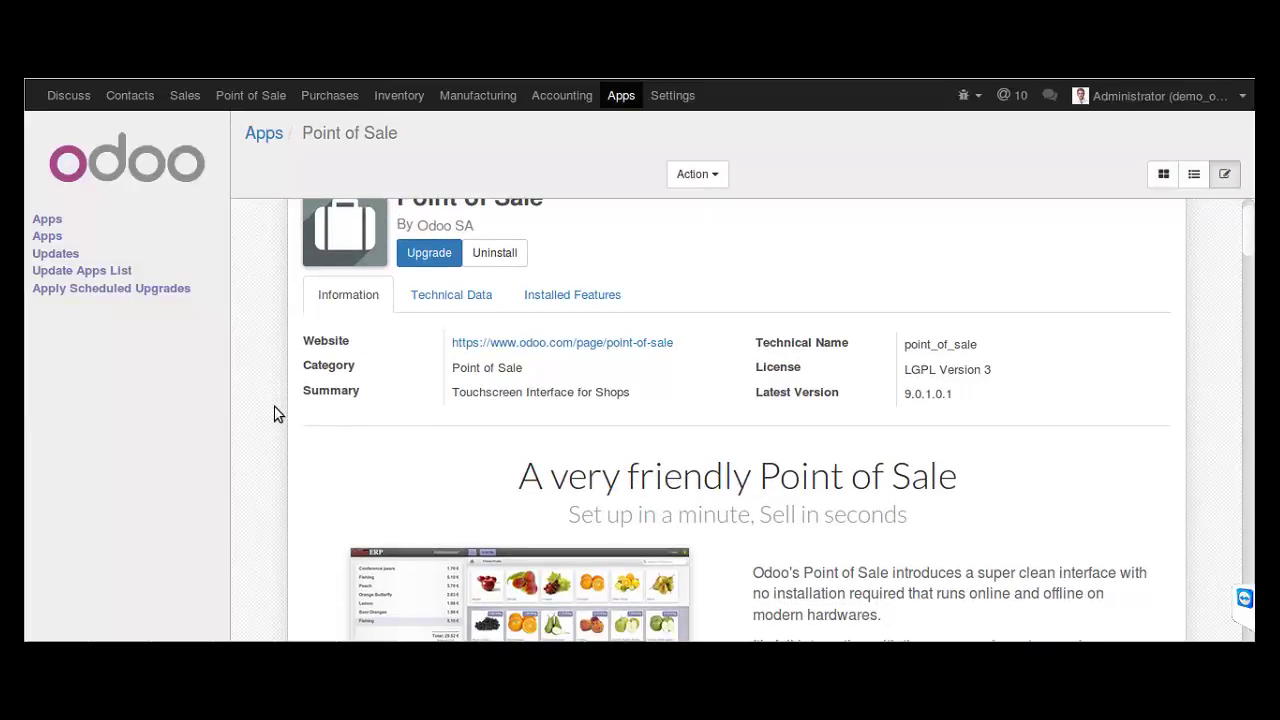
pyautogui.scroll(-5, 279, 414)
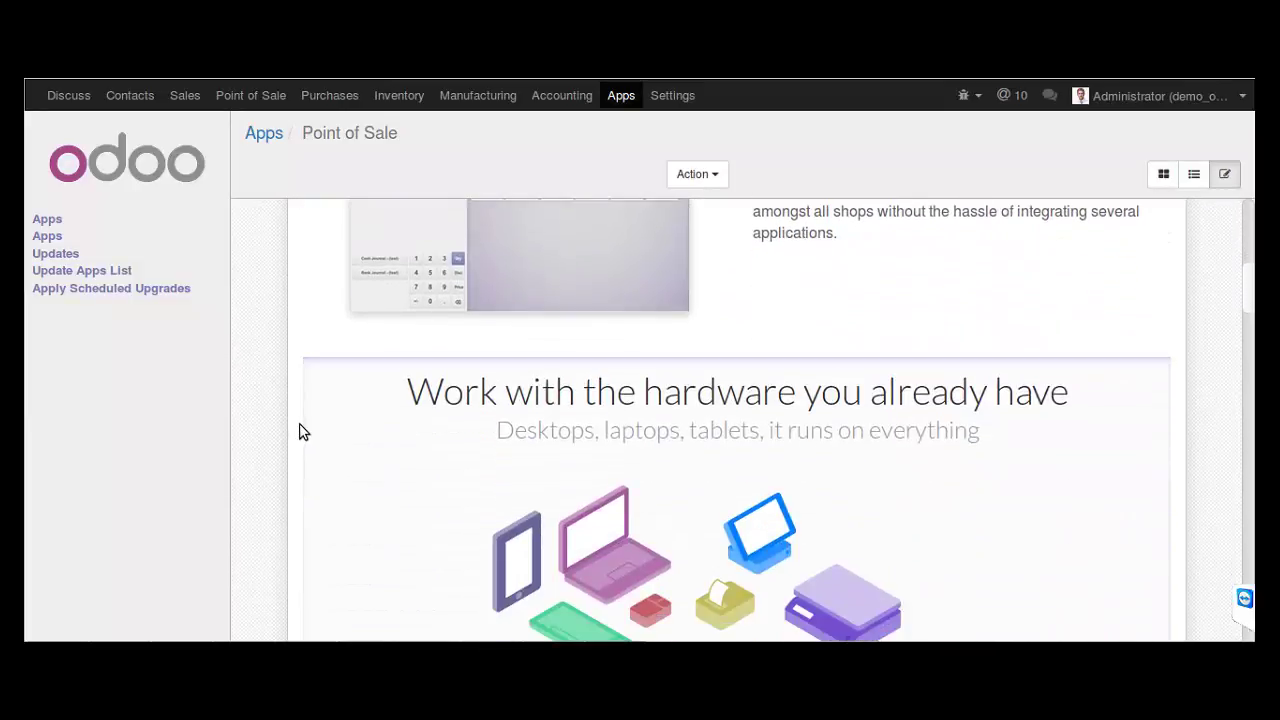
pyautogui.scroll(-1, 301, 430)
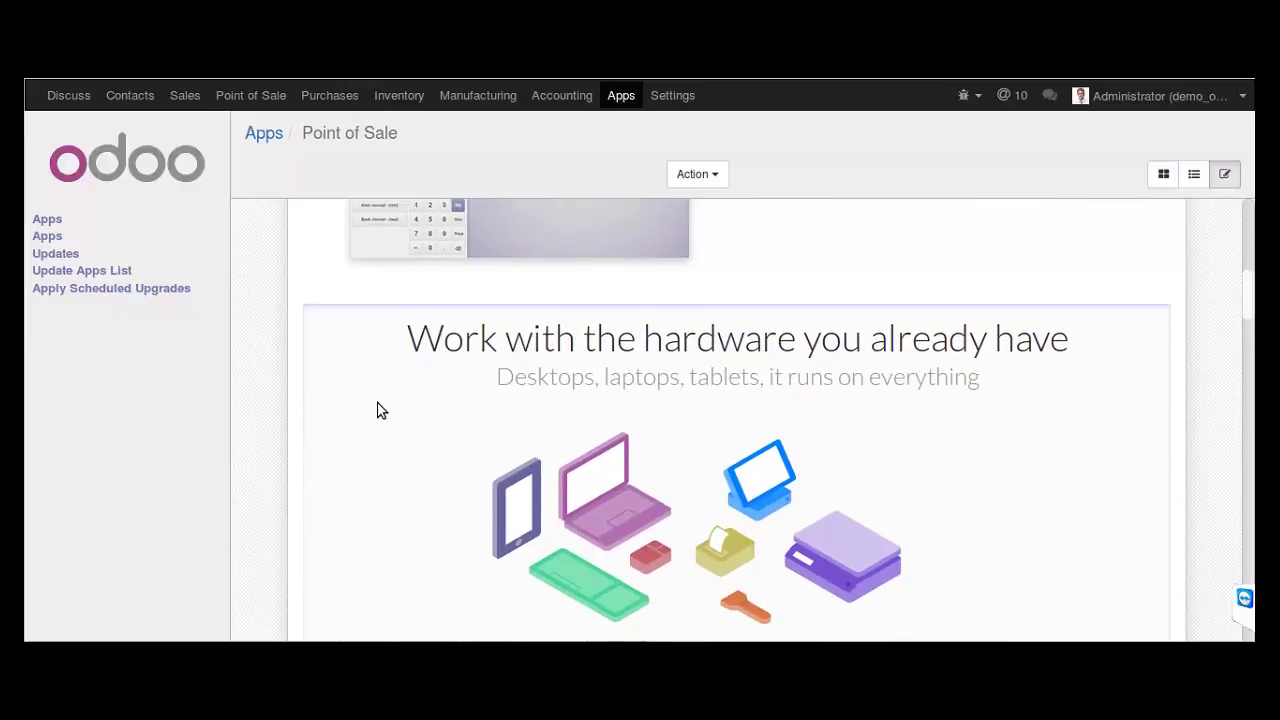
# Read the remaining Point of Sale app description, covering supported hardware, online and offline use, the user interface and inventory management.
pyautogui.scroll(-2, 340, 380)
pyautogui.scroll(-1, 285, 430)
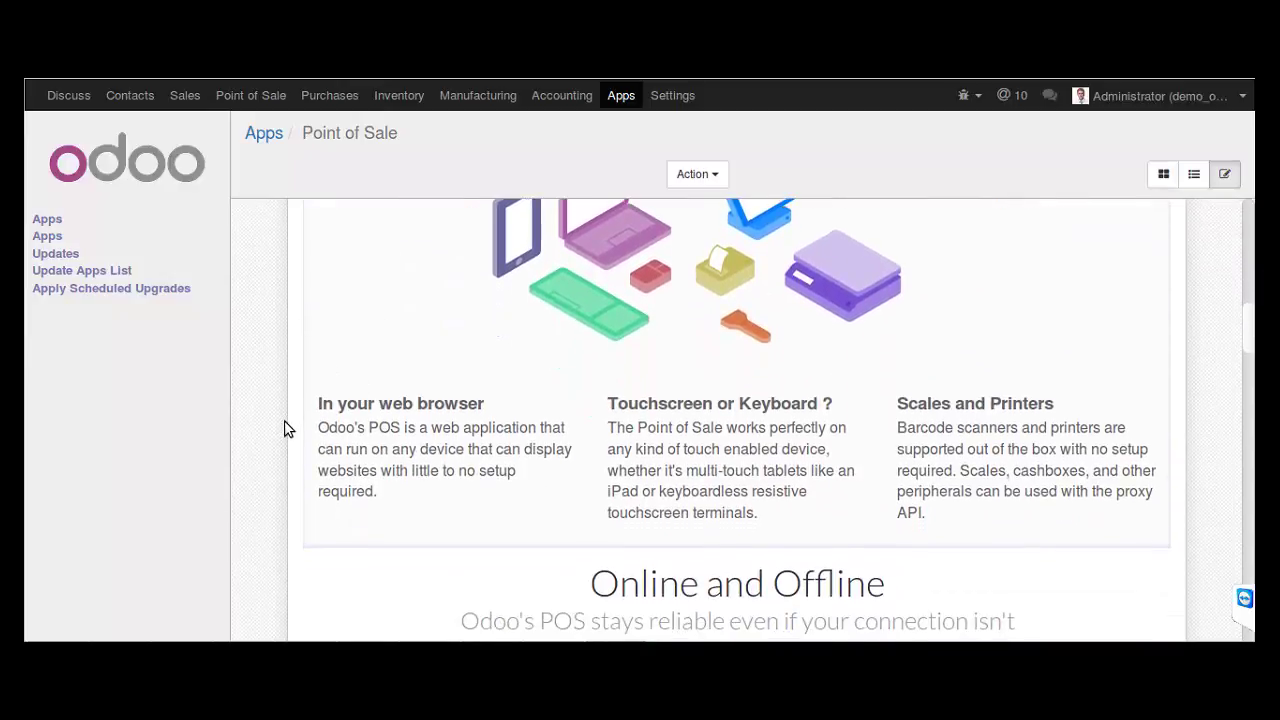
pyautogui.scroll(-1, 290, 431)
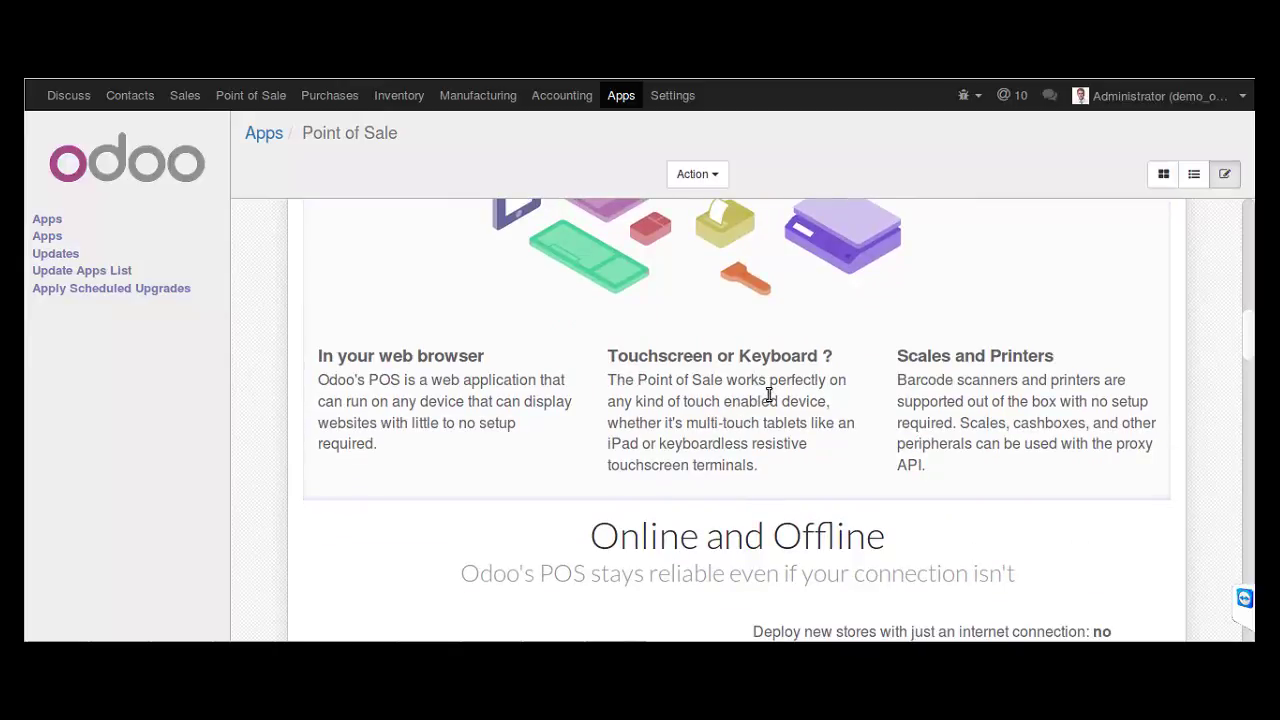
pyautogui.scroll(-5, 258, 415)
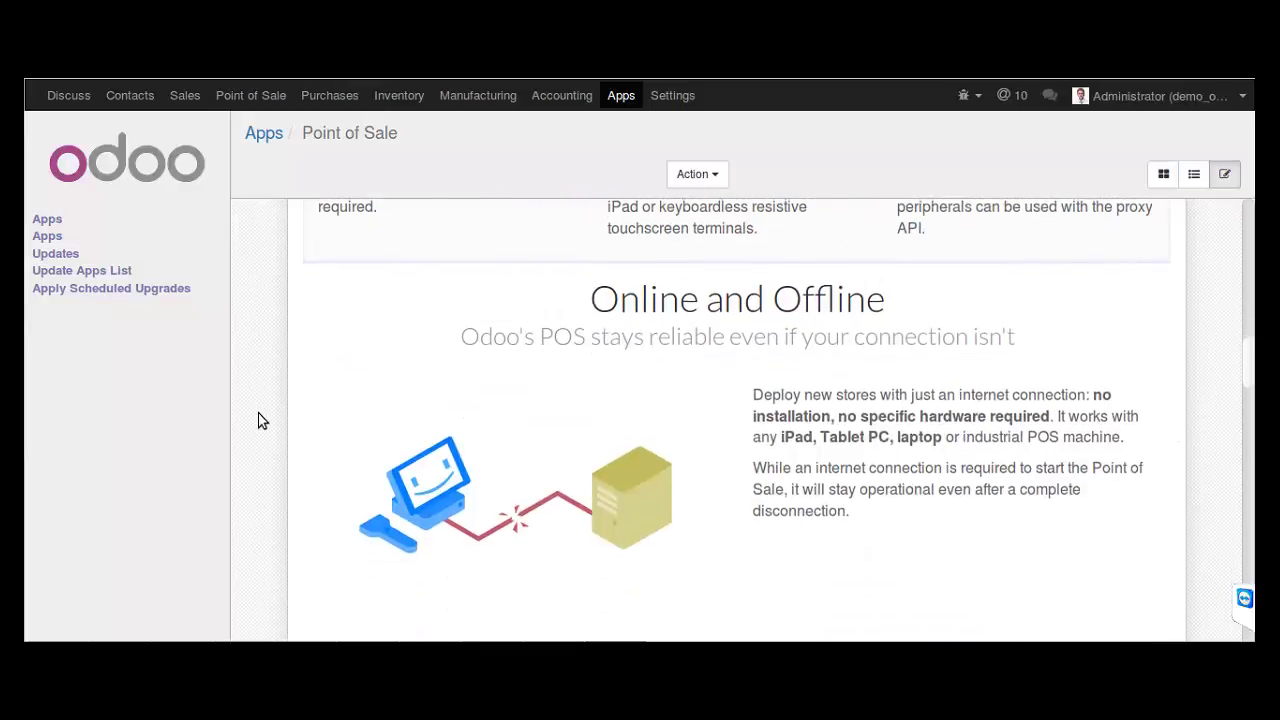
pyautogui.scroll(3, 934, 366)
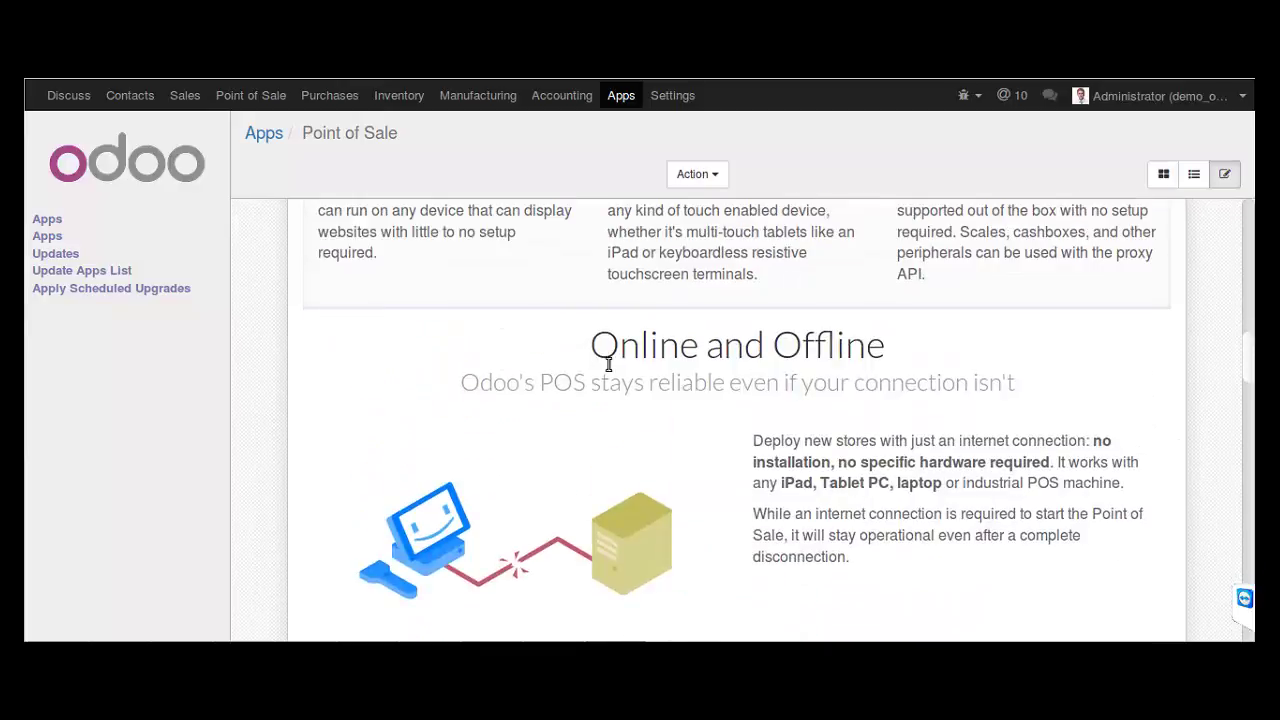
pyautogui.scroll(-6, 297, 380)
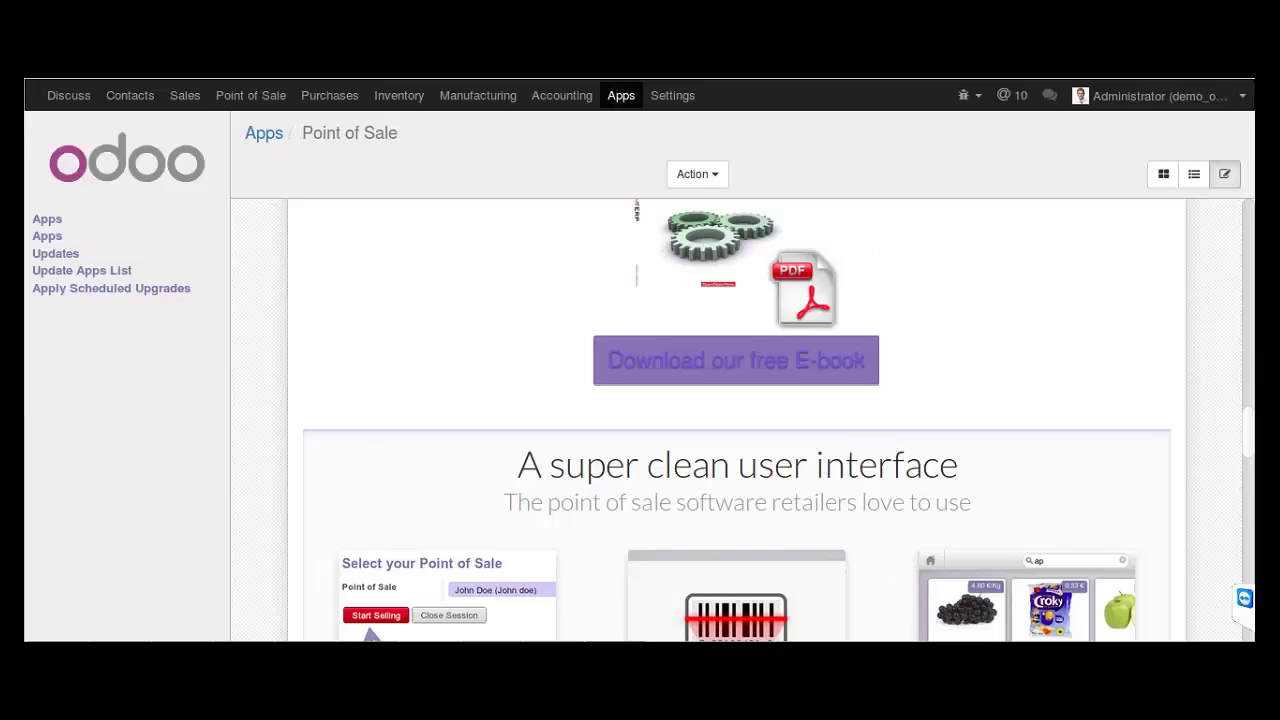
pyautogui.scroll(-4, 281, 228)
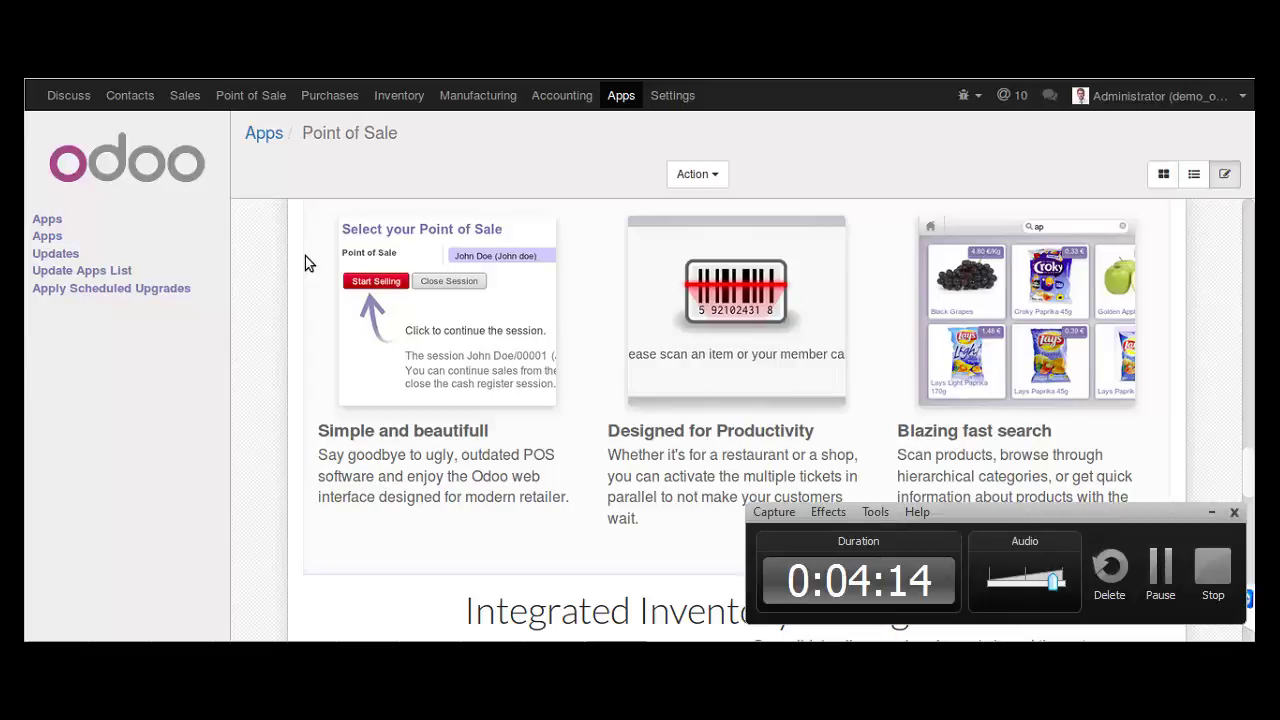
pyautogui.click(1160, 578)
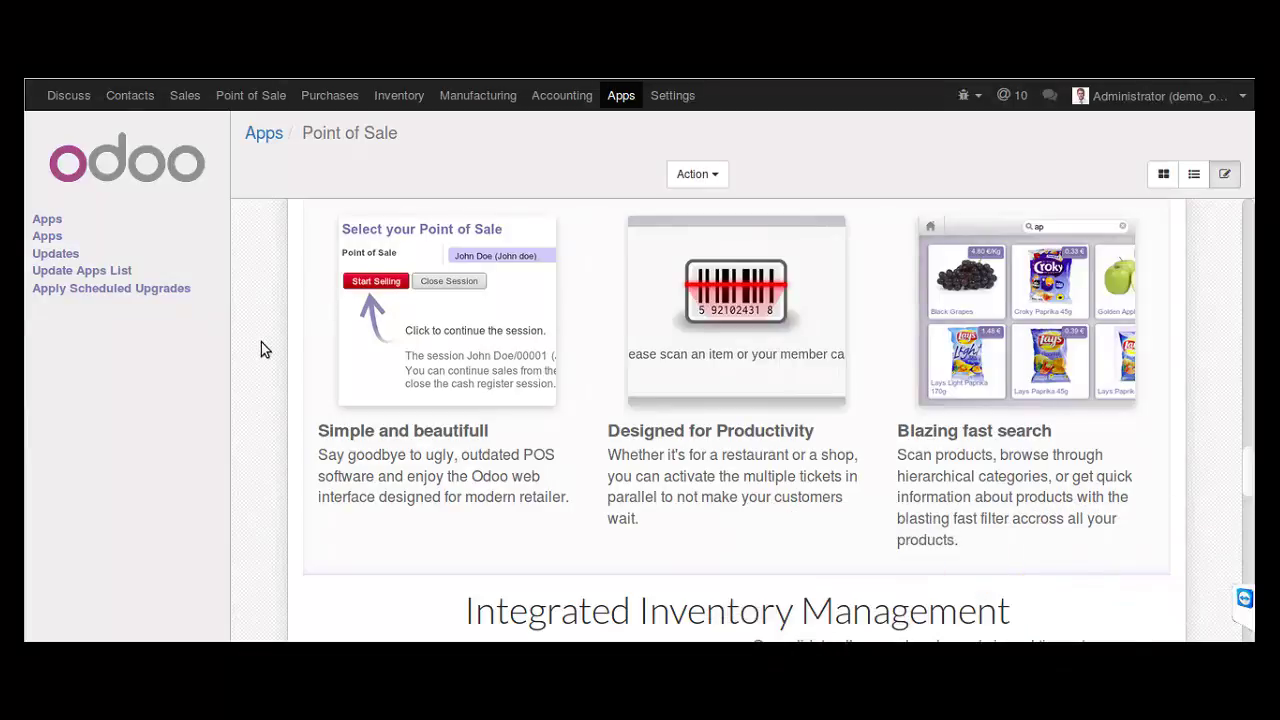
pyautogui.scroll(-3, 268, 350)
pyautogui.scroll(-5, 278, 355)
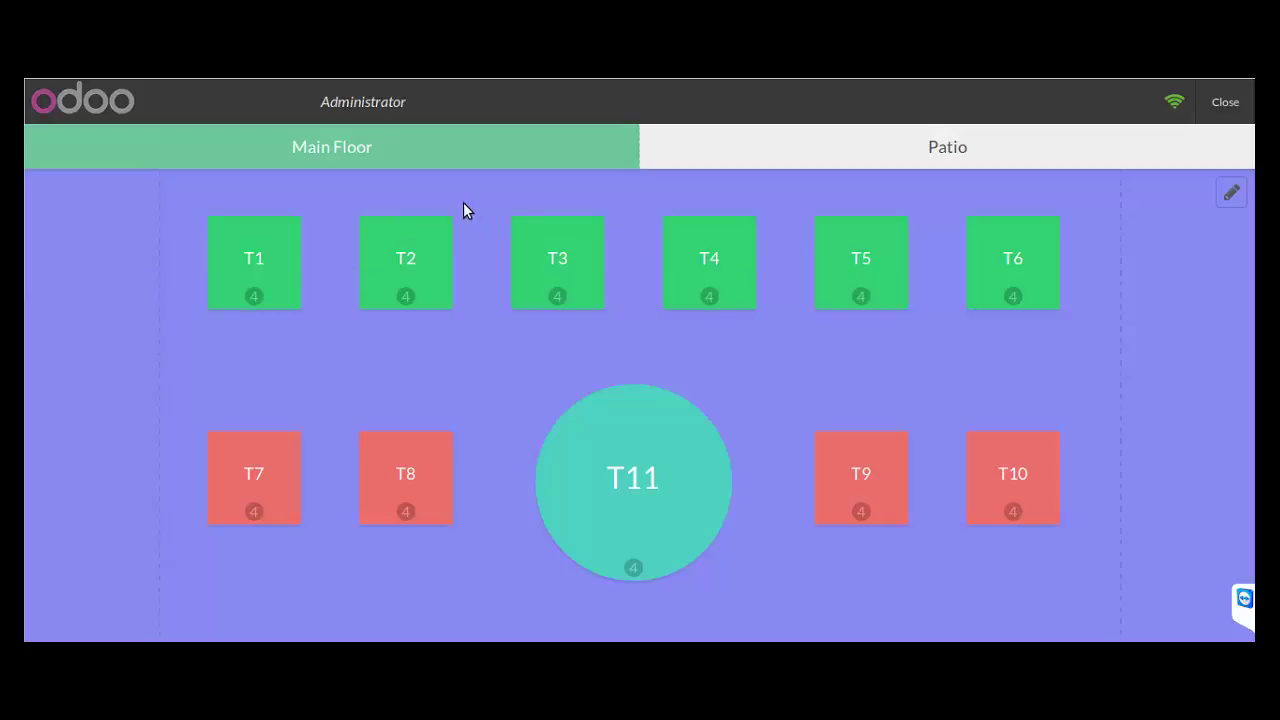
# Compare the Patio and Main Floor table layouts and view the order screen of table T1 on the Main Floor.
pyautogui.click(752, 150)
pyautogui.click(526, 159)
pyautogui.click(776, 160)
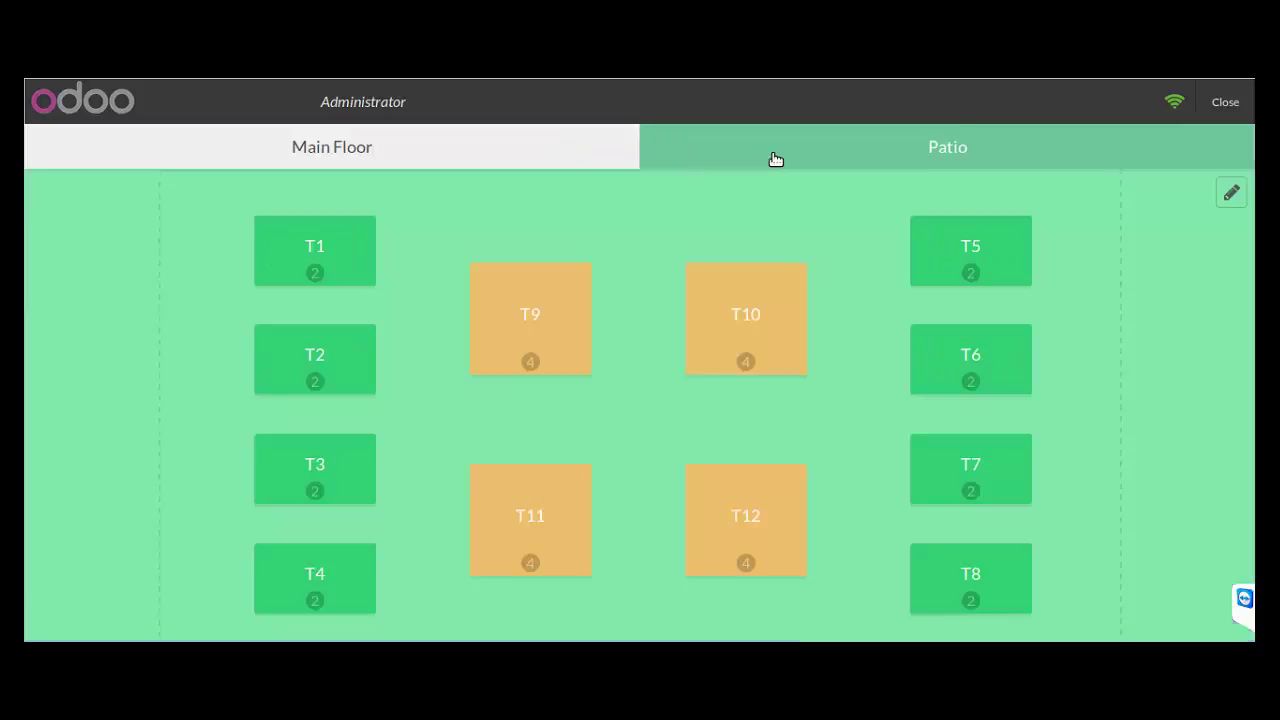
pyautogui.click(452, 162)
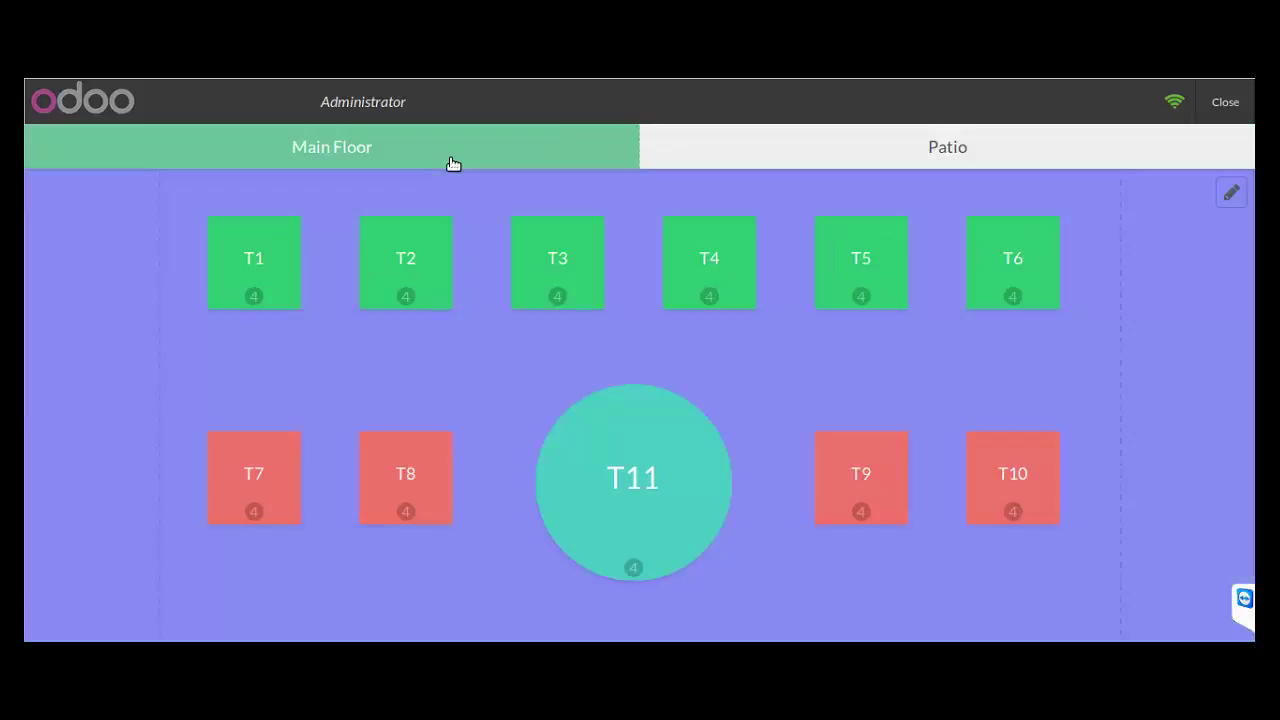
pyautogui.click(280, 257)
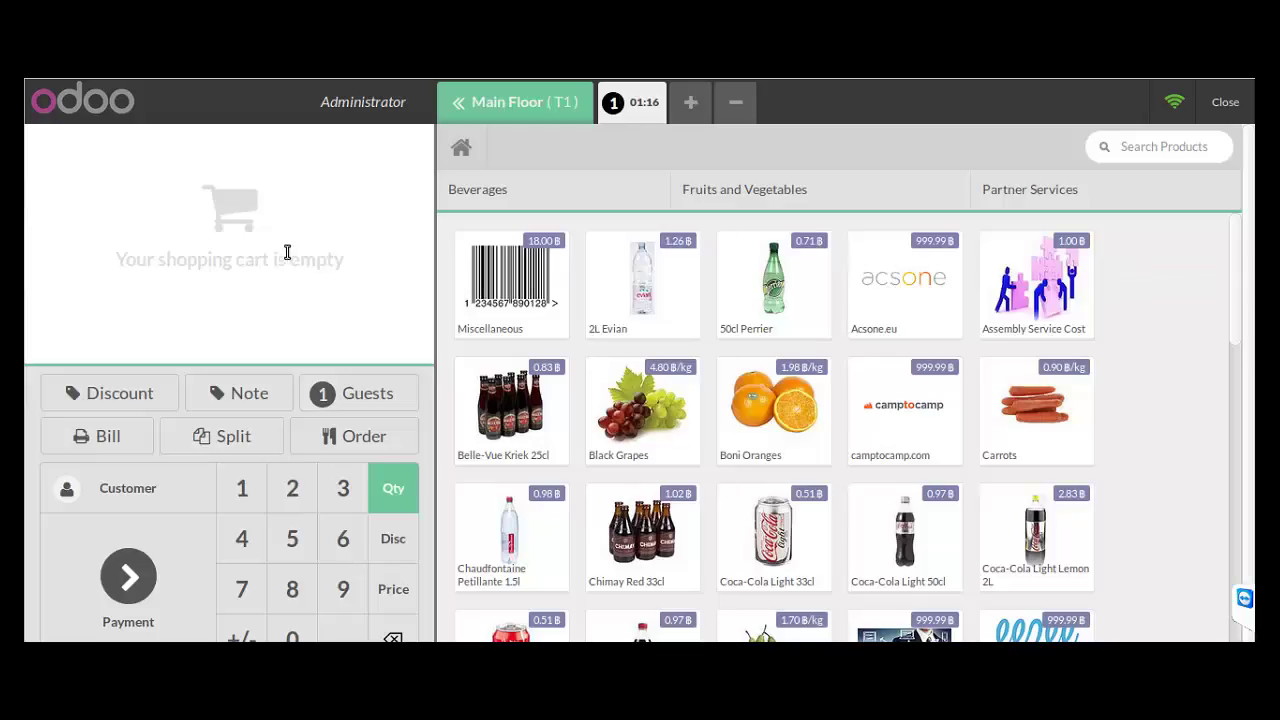
pyautogui.click(505, 100)
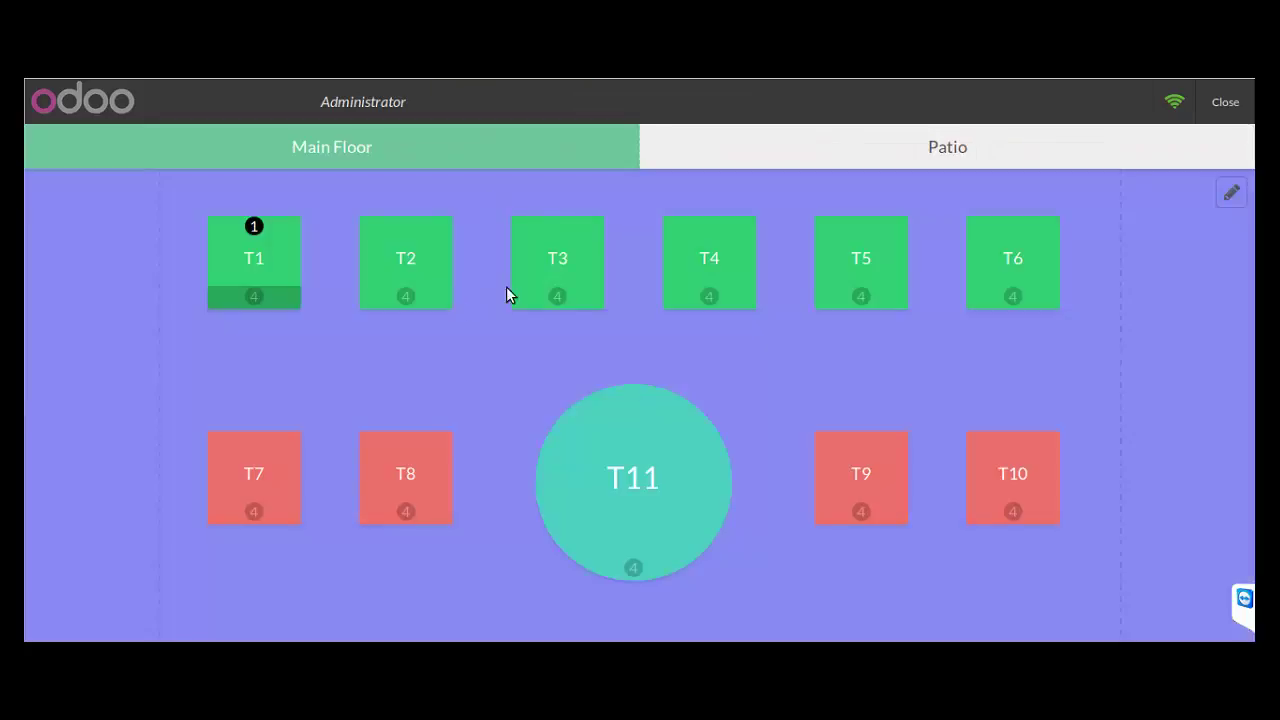
# Turn on table editing for the Main Floor plan.
pyautogui.click(1231, 193)
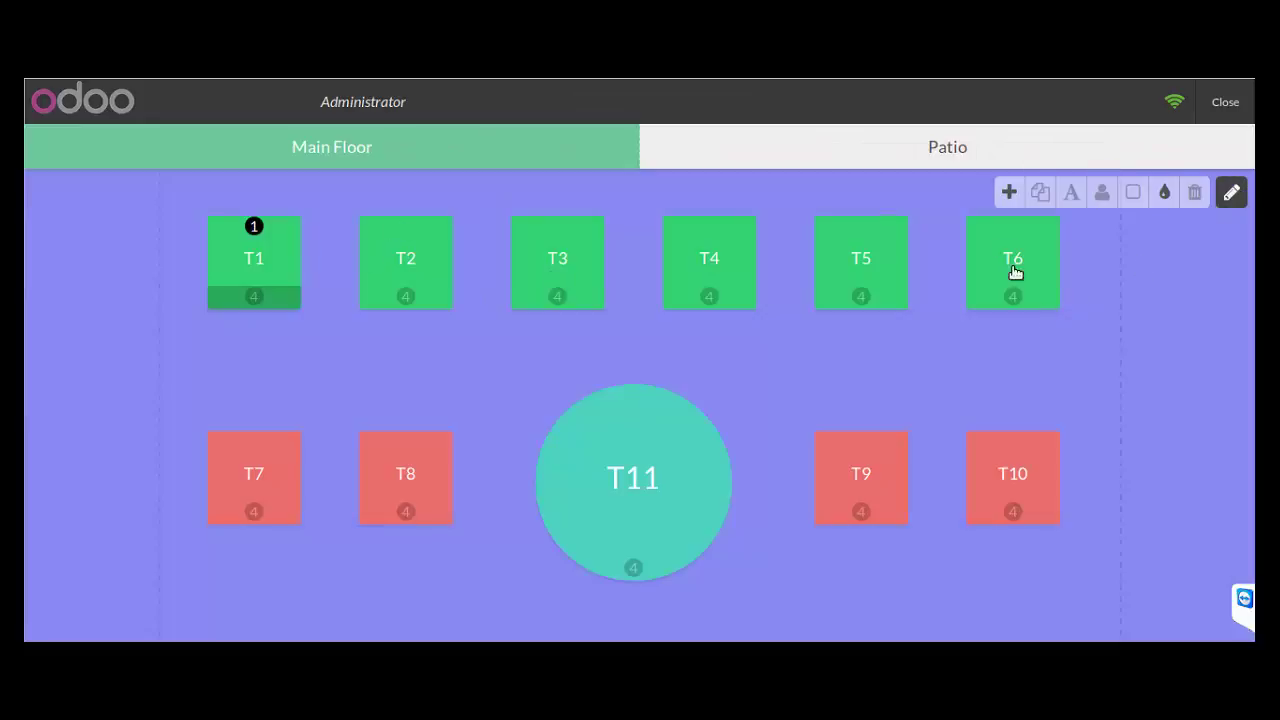